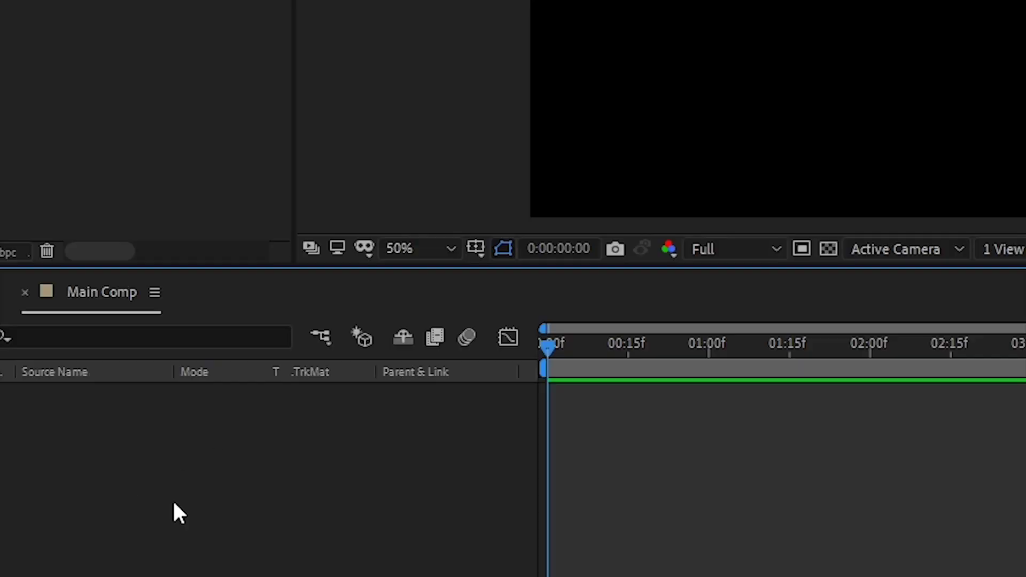
# - Create a 1920 × 1080 px grey solid named BG in Main Comp
pyautogui.rightClick(140, 493)
pyautogui.moveTo(261, 240)
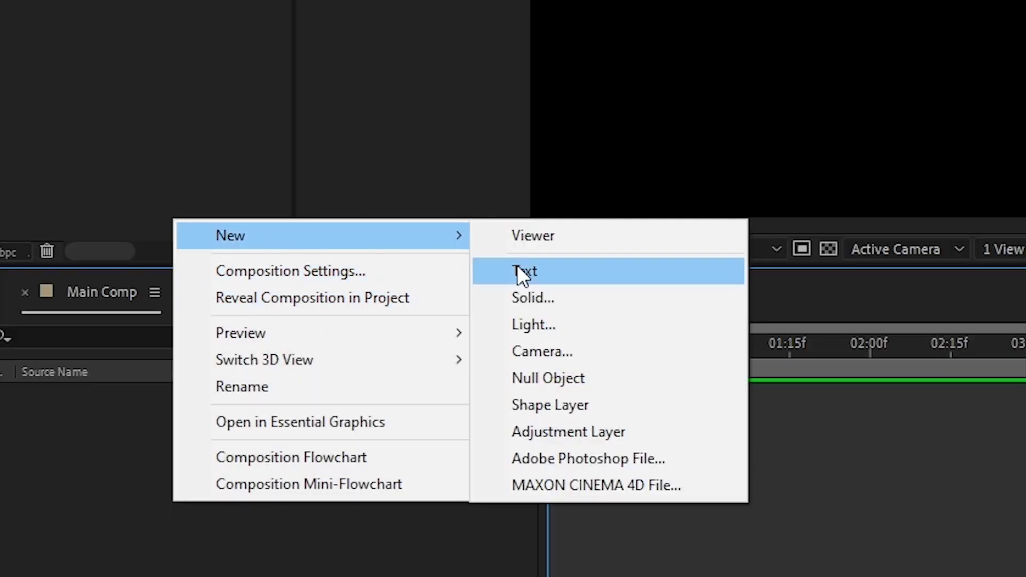
pyautogui.click(546, 299)
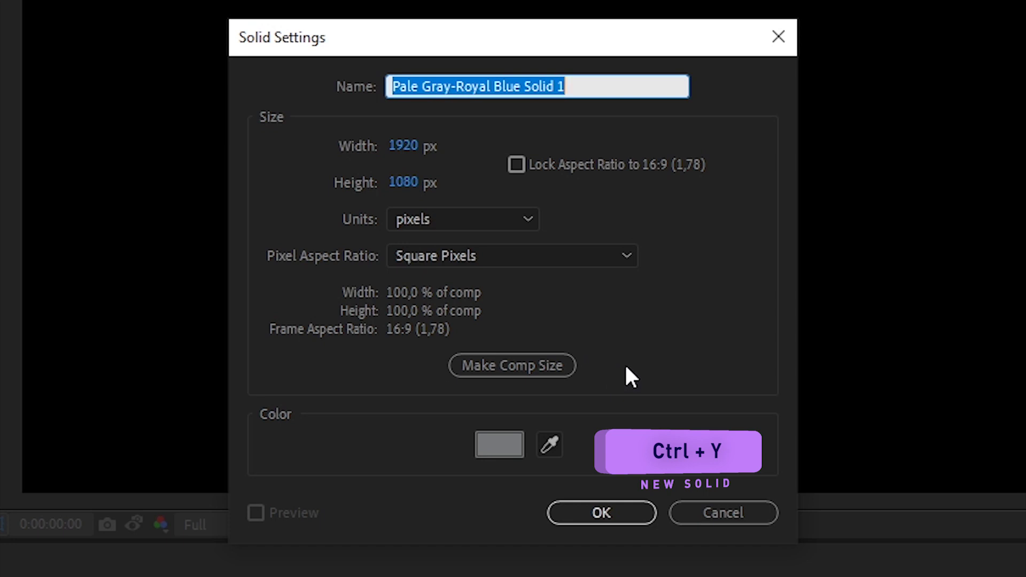
pyautogui.write('BG')
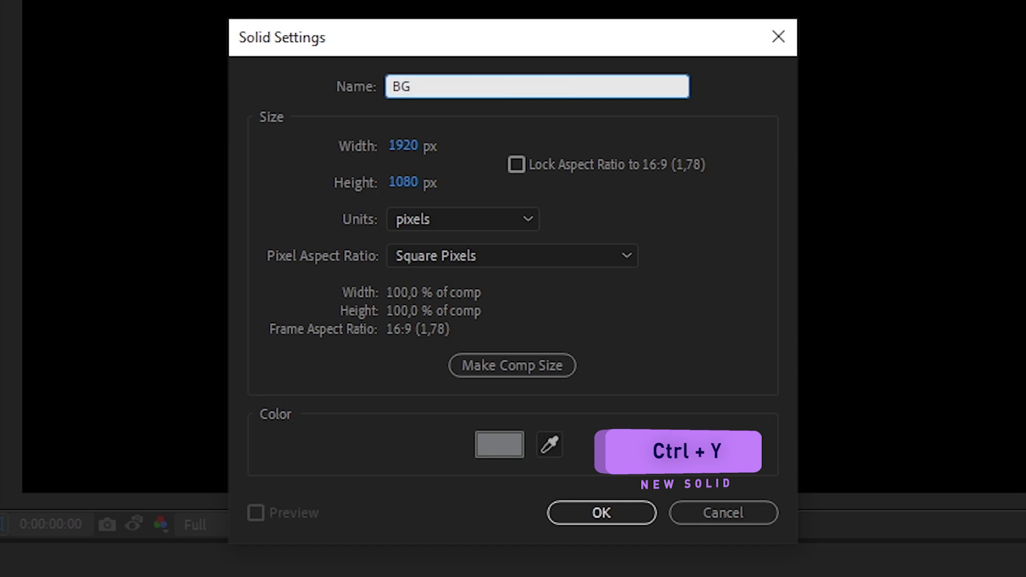
pyautogui.click(618, 516)
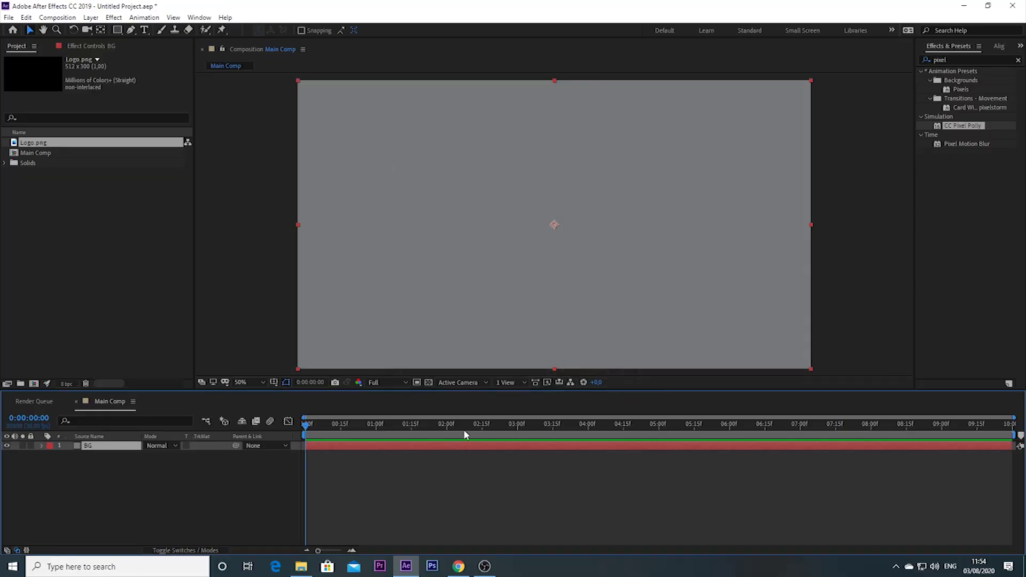
# - Place Logo.png above the BG layer in Main Comp and scale it uniformly to 126%
pyautogui.moveTo(37, 143); pyautogui.dragTo(99, 448)
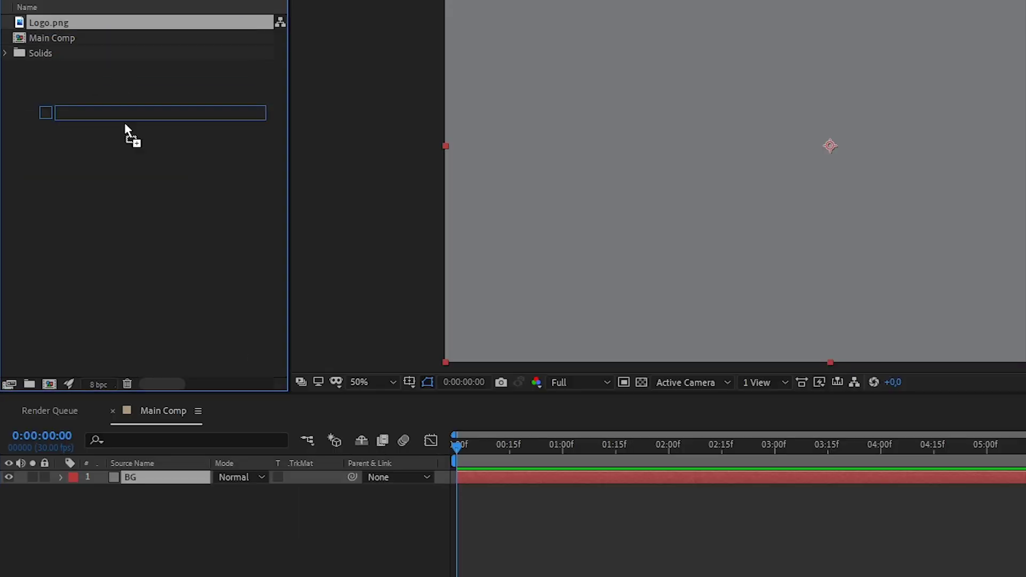
pyautogui.moveTo(144, 477); pyautogui.dragTo(145, 476)
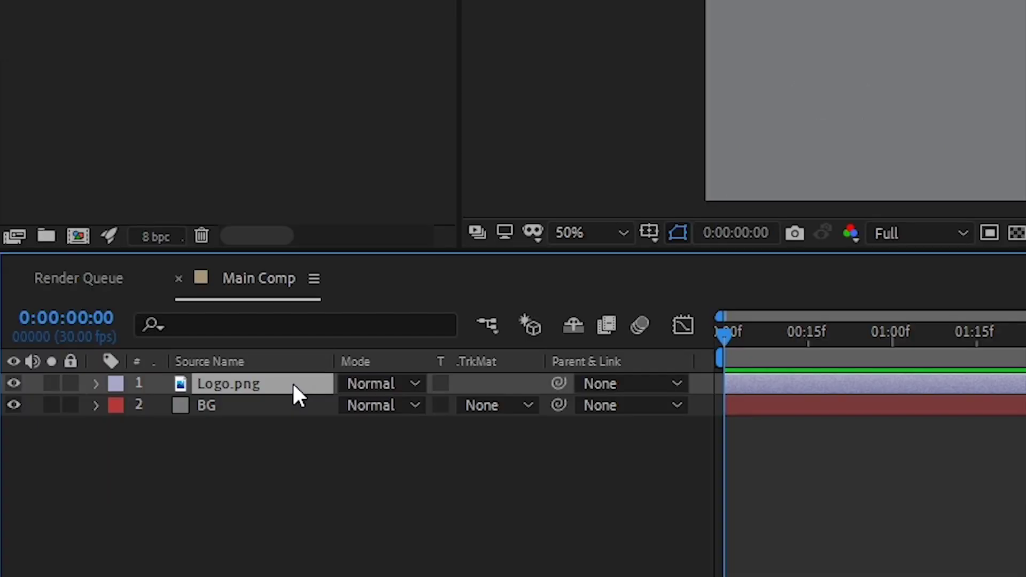
pyautogui.press('s')
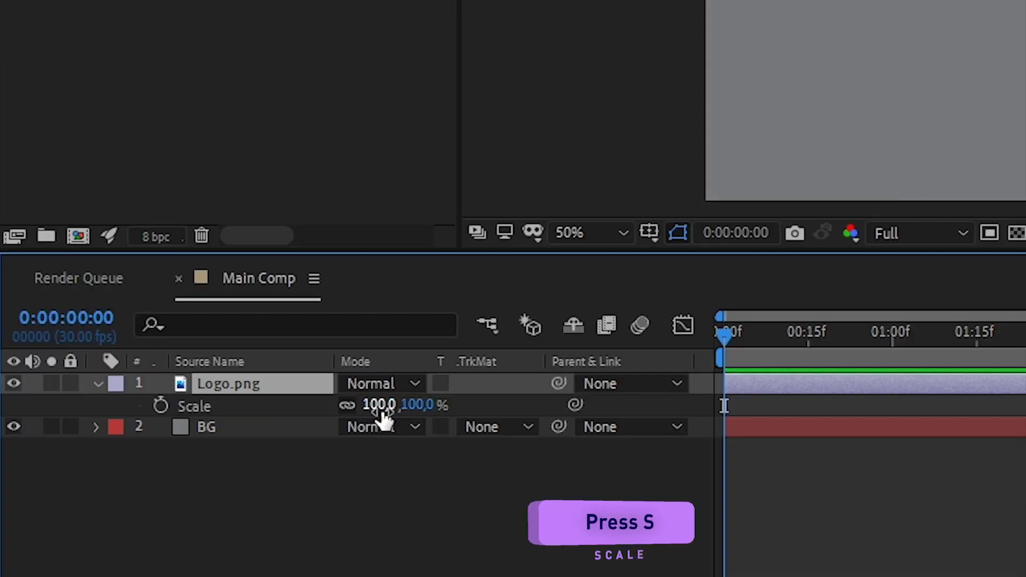
pyautogui.moveTo(379, 407); pyautogui.dragTo(423, 411)
pyautogui.click(261, 454)
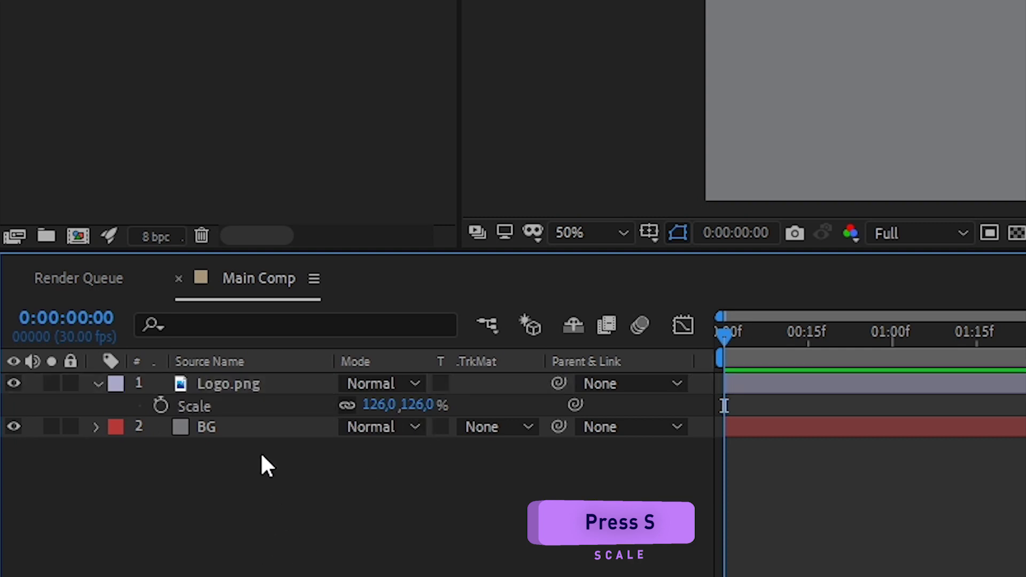
pyautogui.click(98, 384)
# - Pre-compose the Logo.png layer as Logo, moving all attributes into the new composition
pyautogui.click(285, 388)
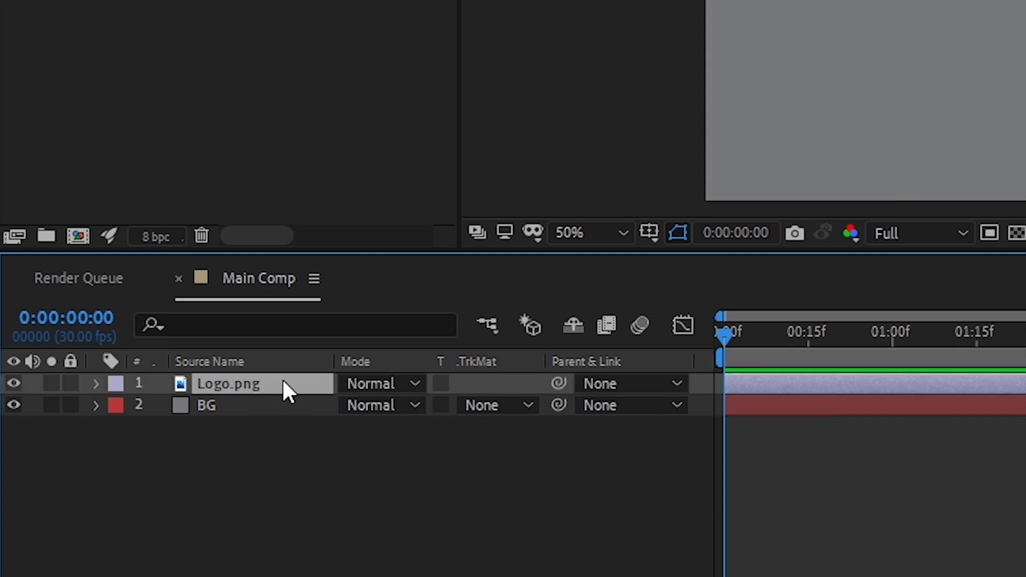
pyautogui.rightClick(289, 382)
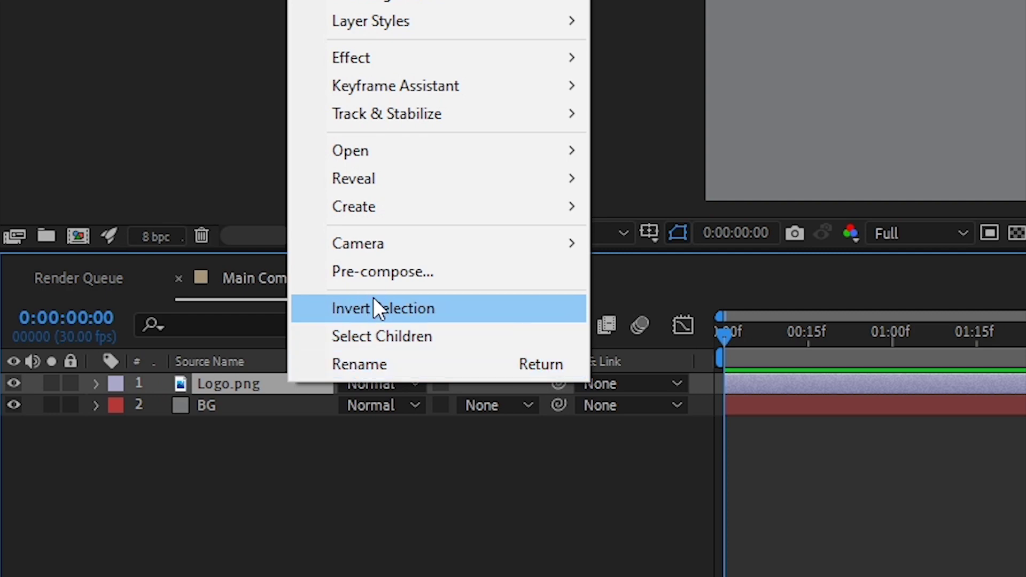
pyautogui.click(383, 271)
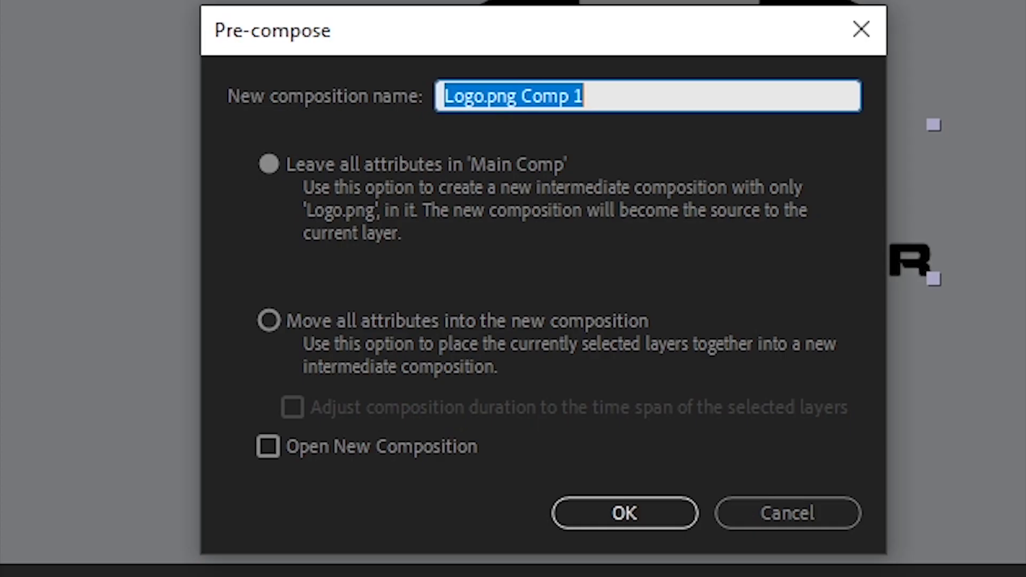
pyautogui.write('L')
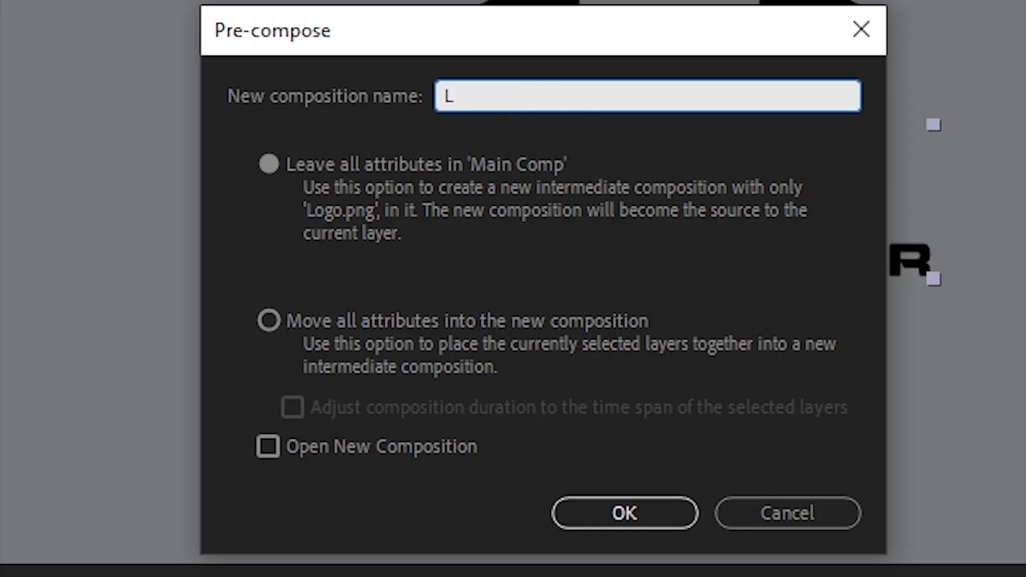
pyautogui.write('ogo')
pyautogui.click(269, 320)
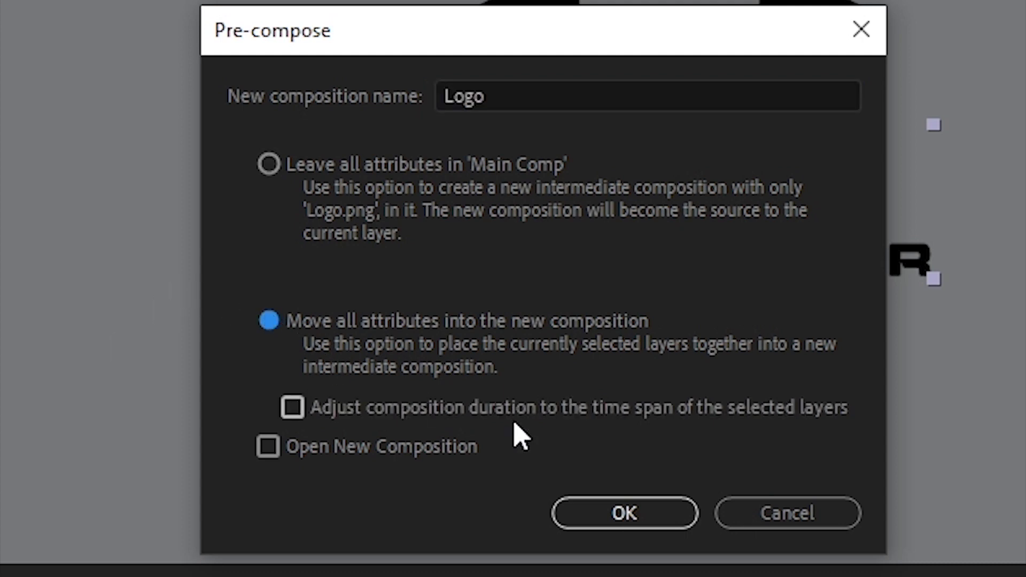
pyautogui.click(626, 514)
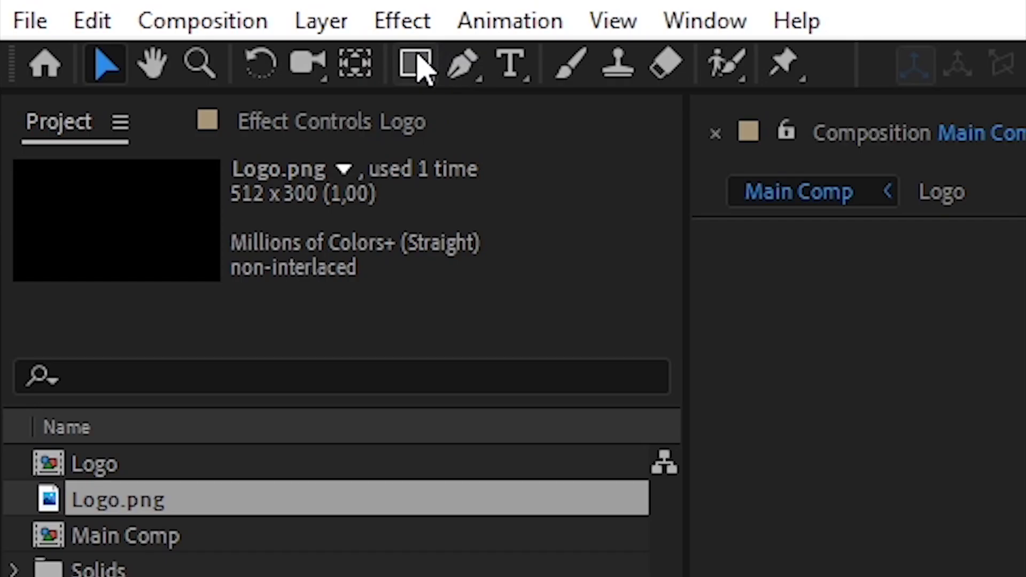
# - Draw a rectangular mask on the Logo layer that encloses only the emblem and leaves out the UNDER ARMOUR text
pyautogui.click(118, 30)
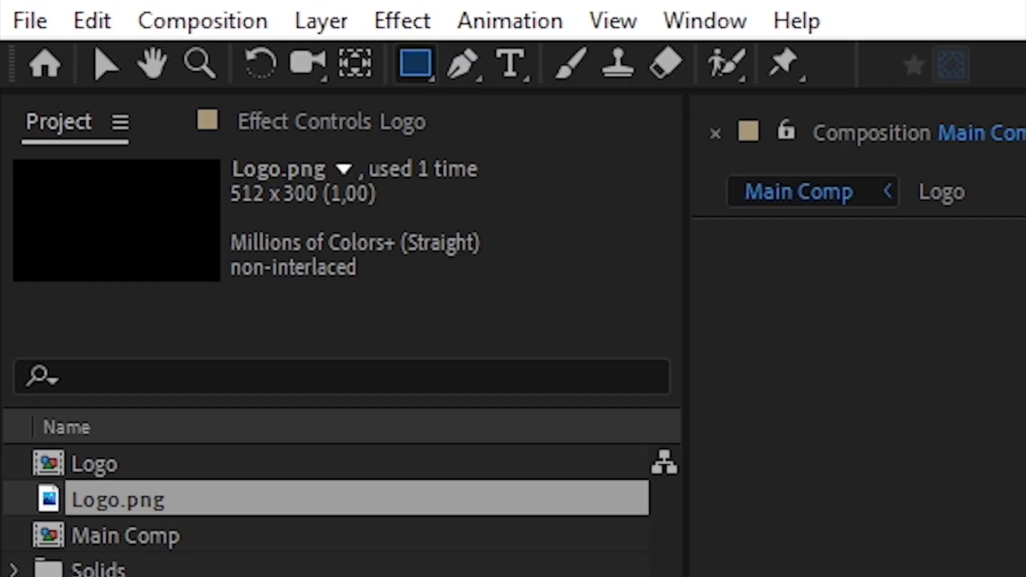
pyautogui.moveTo(456, 155); pyautogui.dragTo(635, 265)
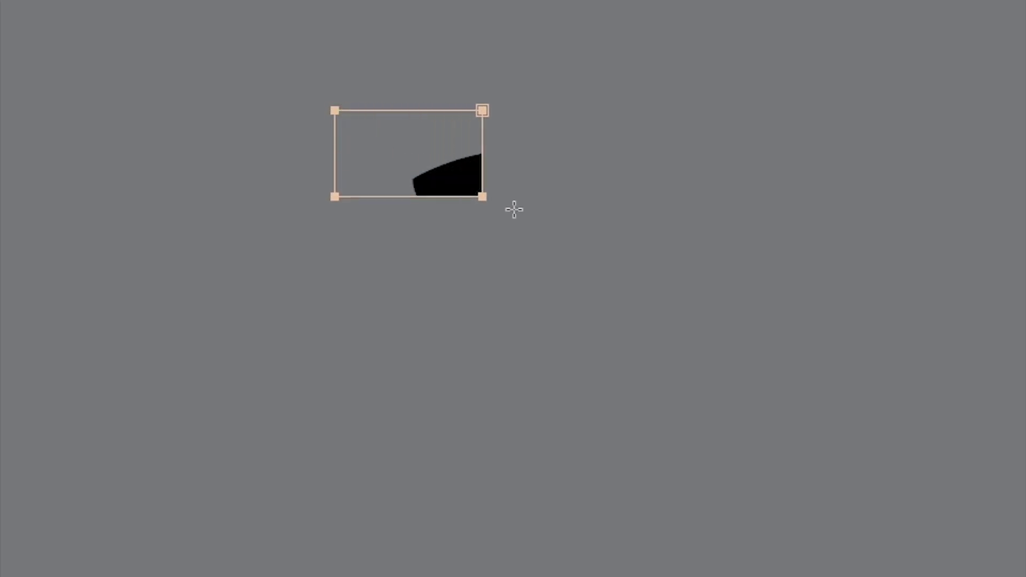
pyautogui.moveTo(729, 351); pyautogui.dragTo(746, 346)
pyautogui.click(42, 445)
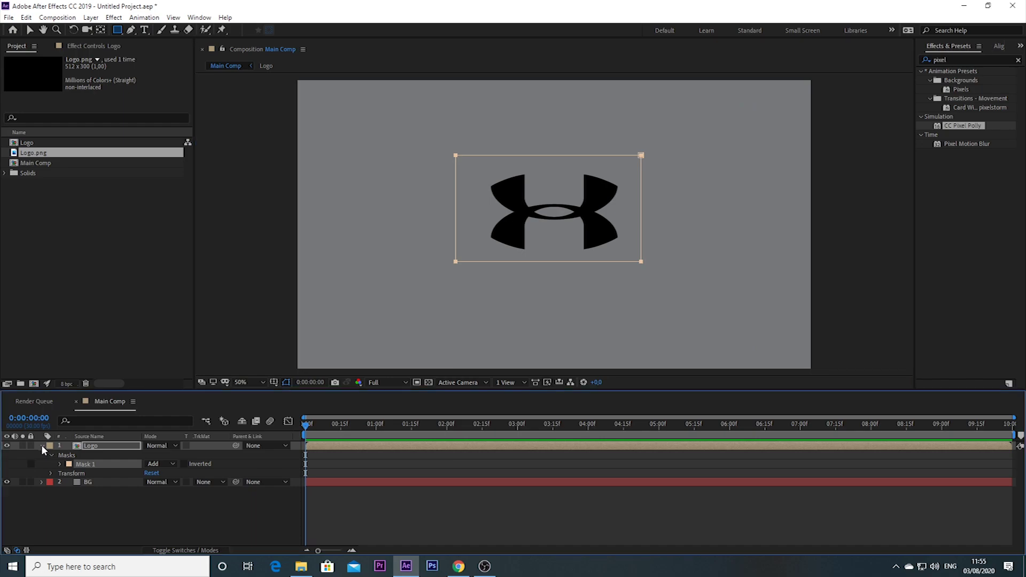
pyautogui.click(41, 445)
# - Duplicate the masked Logo layer and invert Mask 1 on the upper copy
pyautogui.click(26, 17)
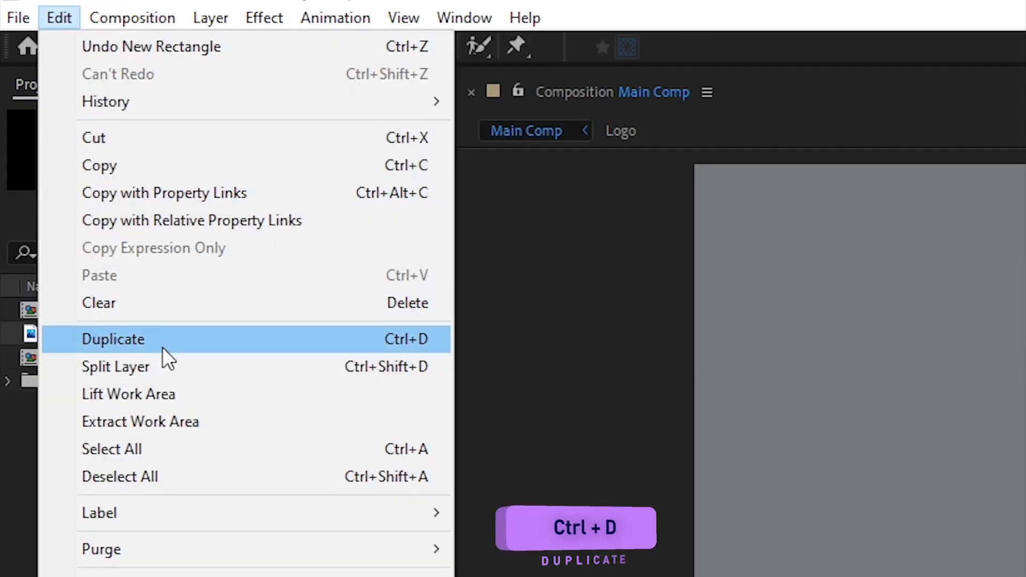
pyautogui.click(163, 347)
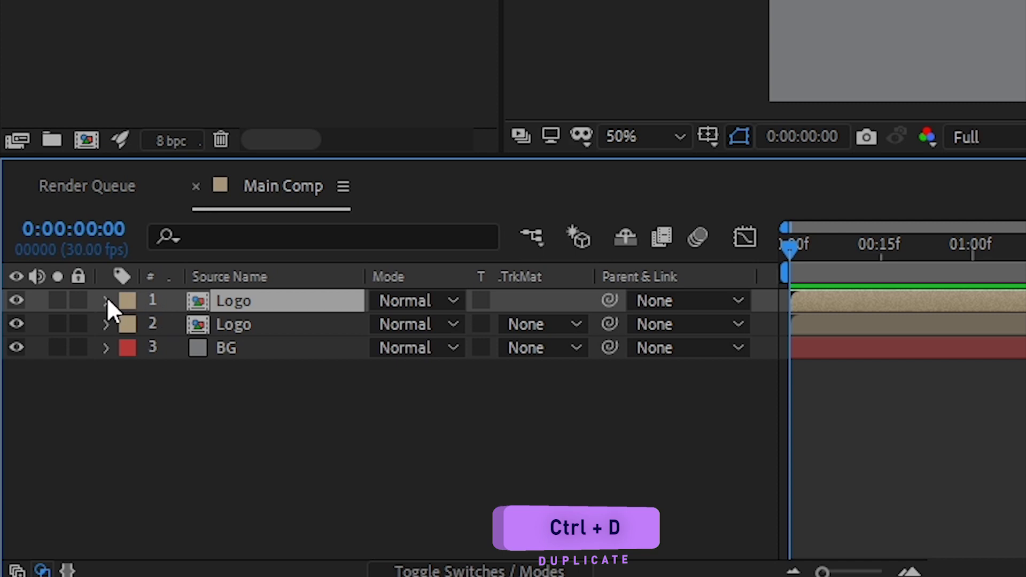
pyautogui.click(106, 301)
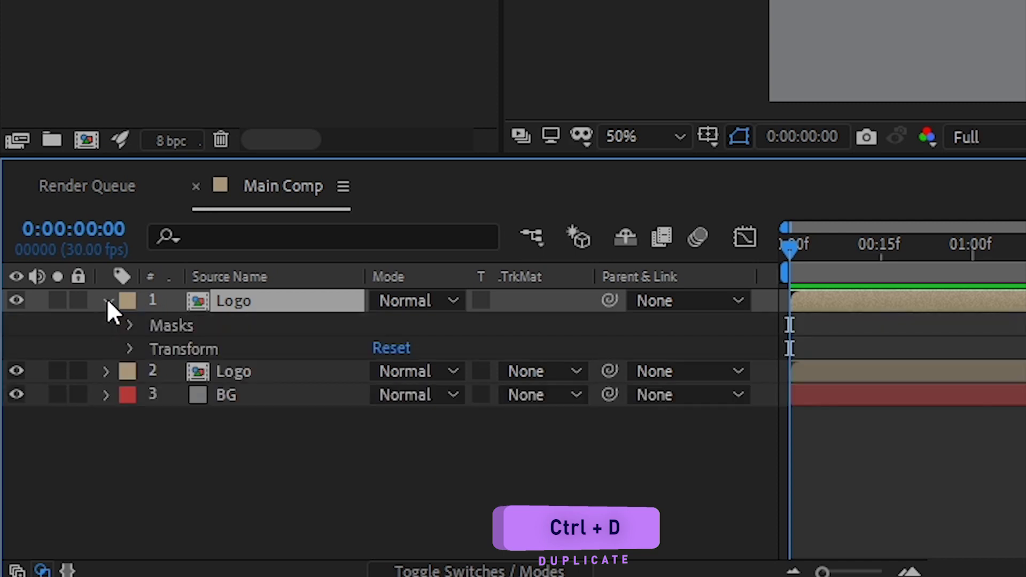
pyautogui.click(132, 324)
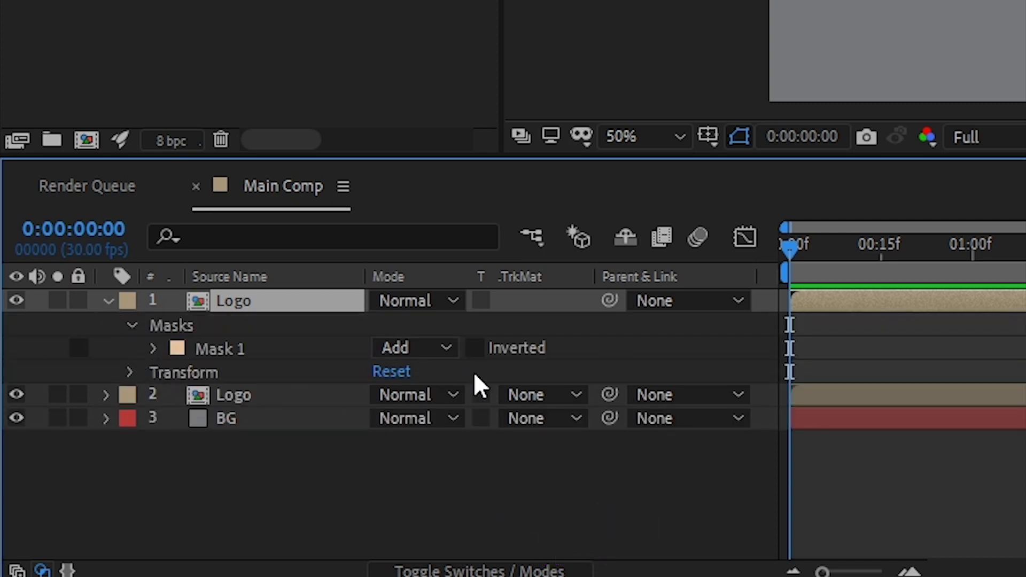
pyautogui.click(479, 350)
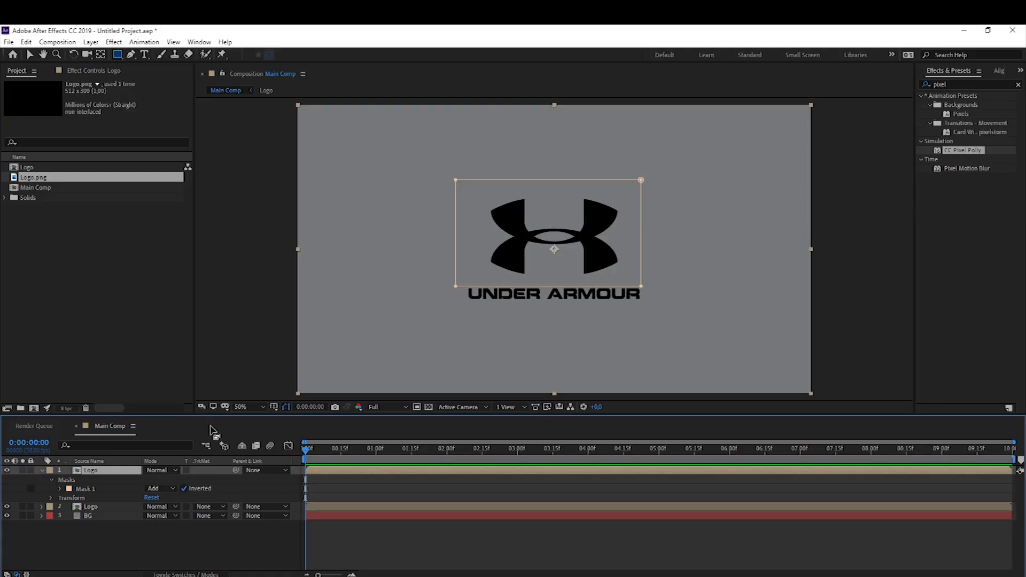
pyautogui.click(41, 470)
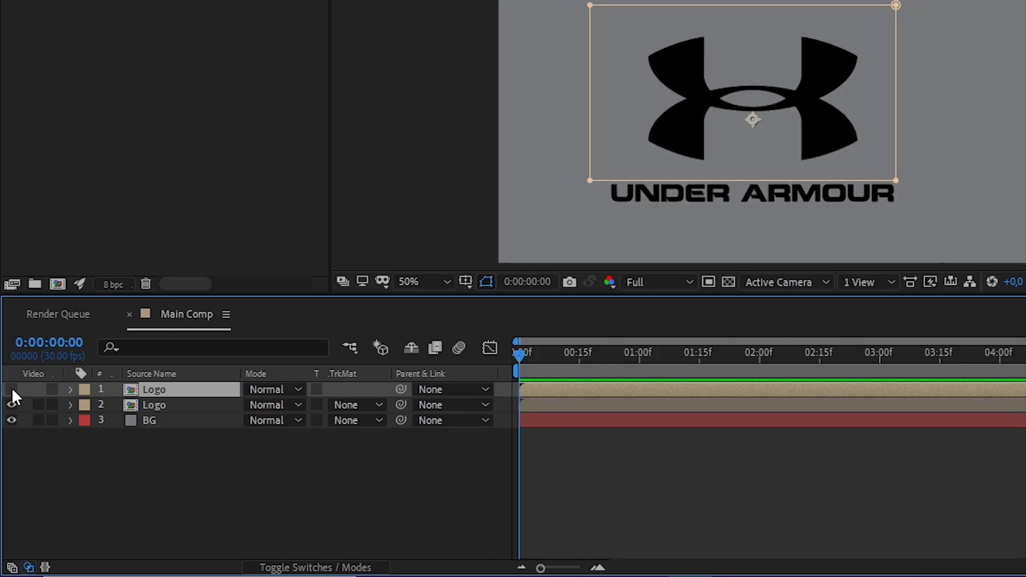
# - Check the upper Logo layer by toggling its visibility, and rename the Logo layer below it as Text
pyautogui.click(6, 470)
pyautogui.click(12, 390)
pyautogui.click(193, 406)
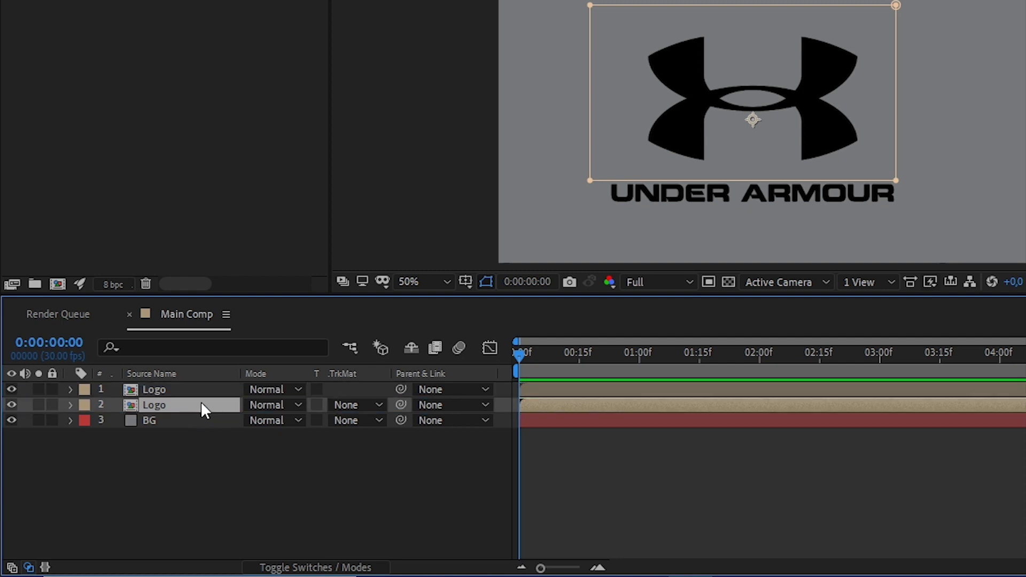
pyautogui.rightClick(204, 404)
pyautogui.click(235, 393)
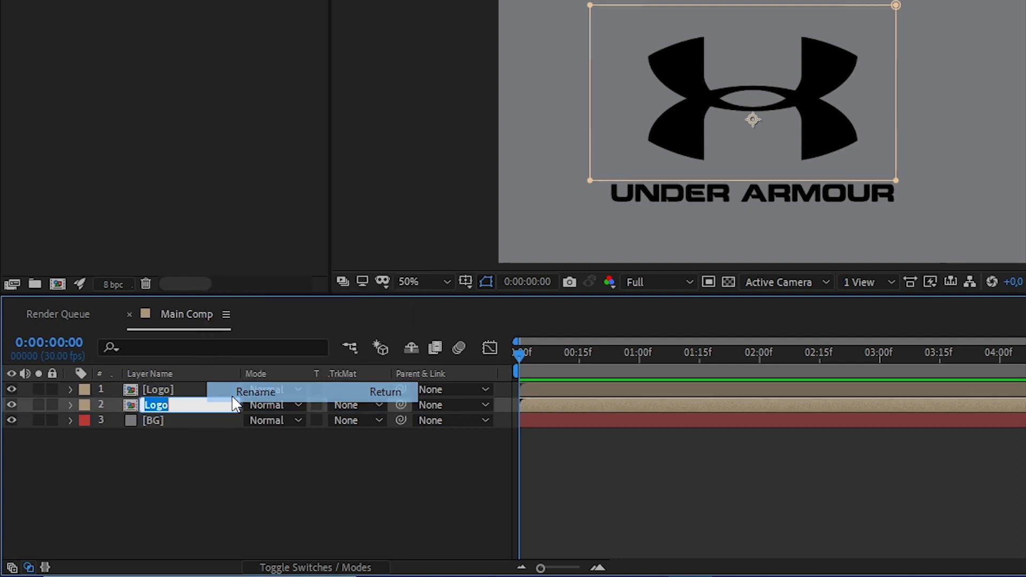
pyautogui.write('T')
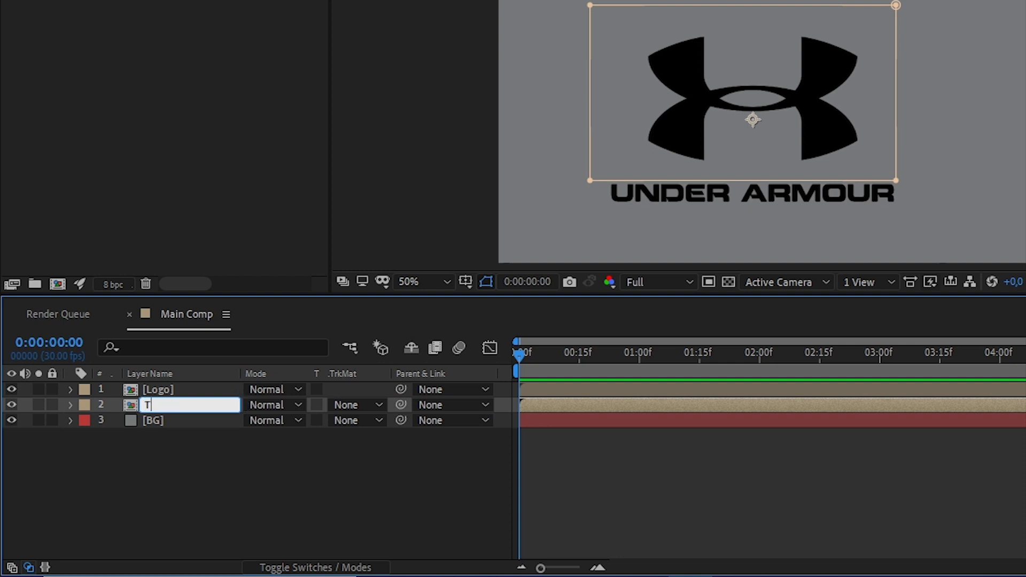
pyautogui.write('ext')
pyautogui.click(293, 503)
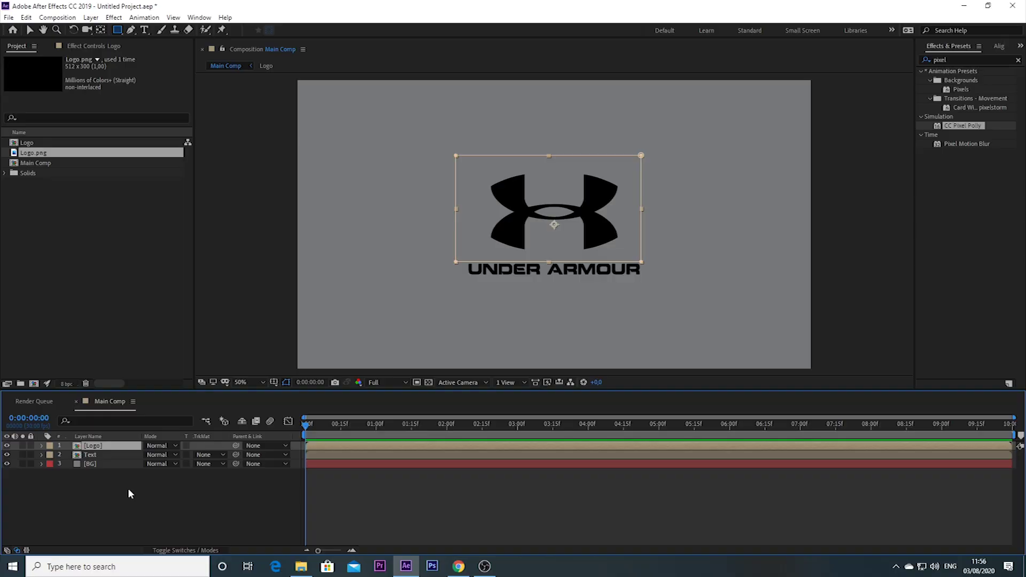
# - Show the grid over the composition and add an empty shape layer above the other layers
pyautogui.click(273, 382)
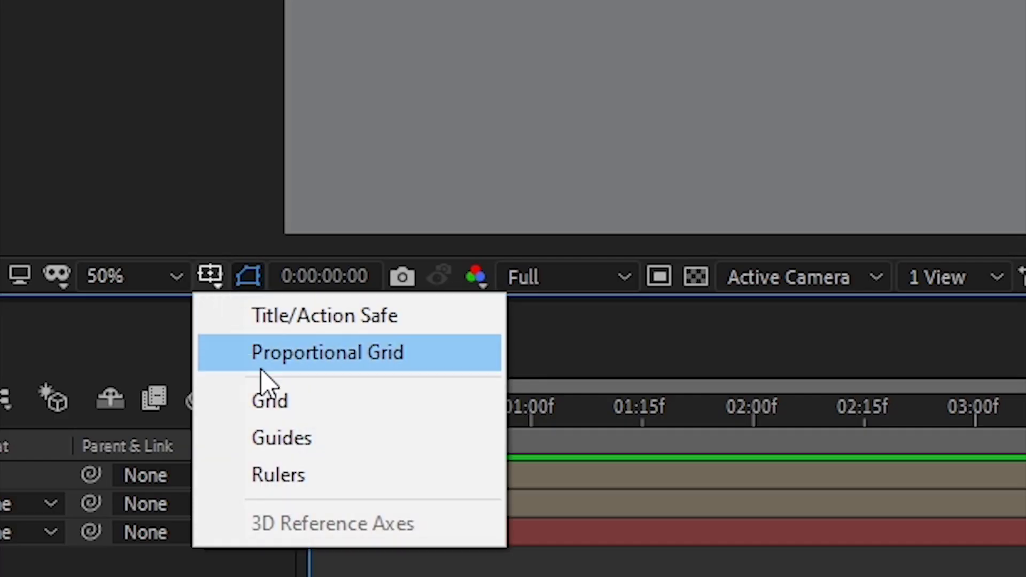
pyautogui.click(285, 409)
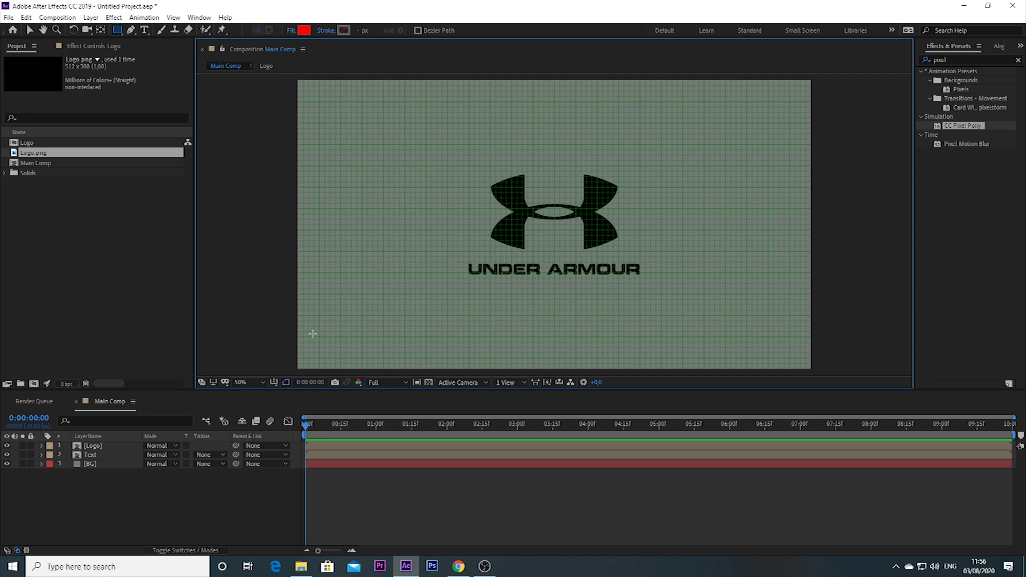
pyautogui.rightClick(119, 493)
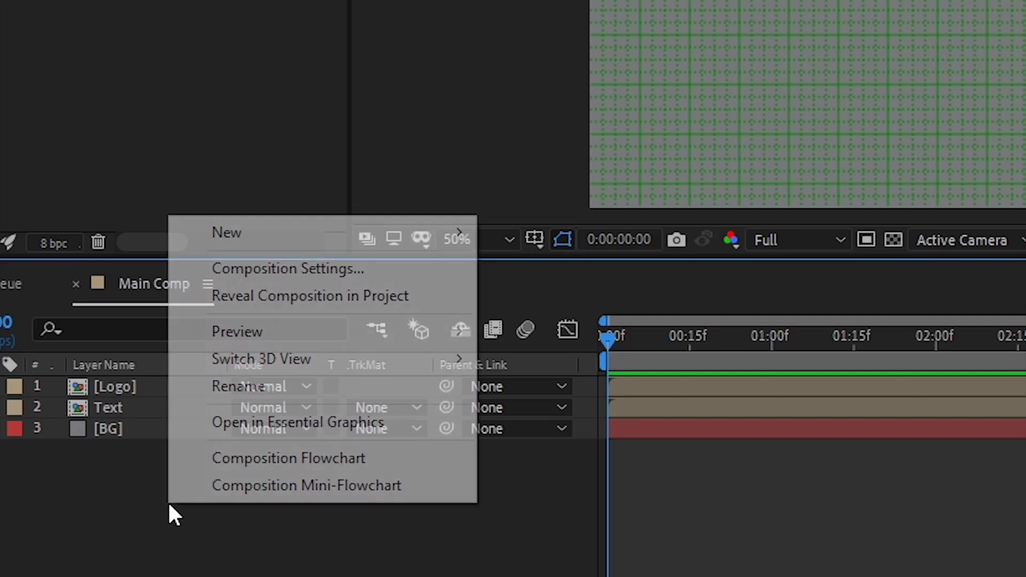
pyautogui.moveTo(306, 233)
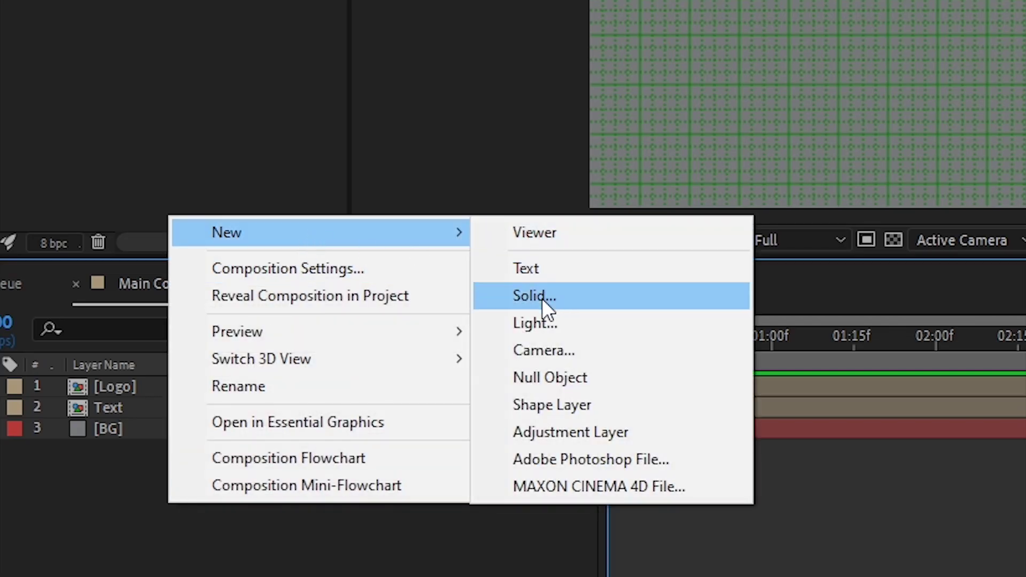
pyautogui.click(543, 405)
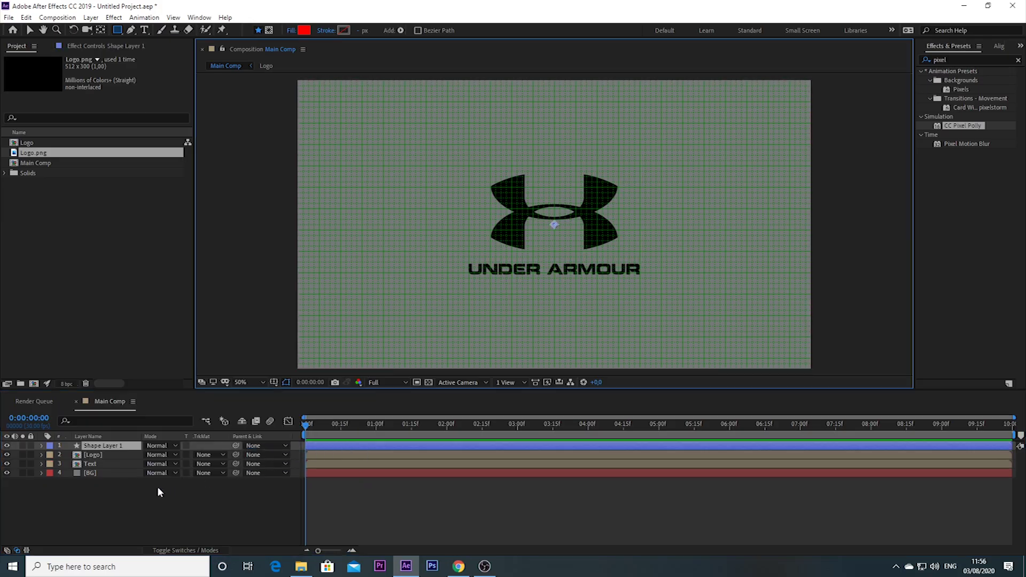
# - Draw a straight horizontal line with the Pen tool on the shape layer, between emblem and text, spanning the text's width
pyautogui.click(131, 30)
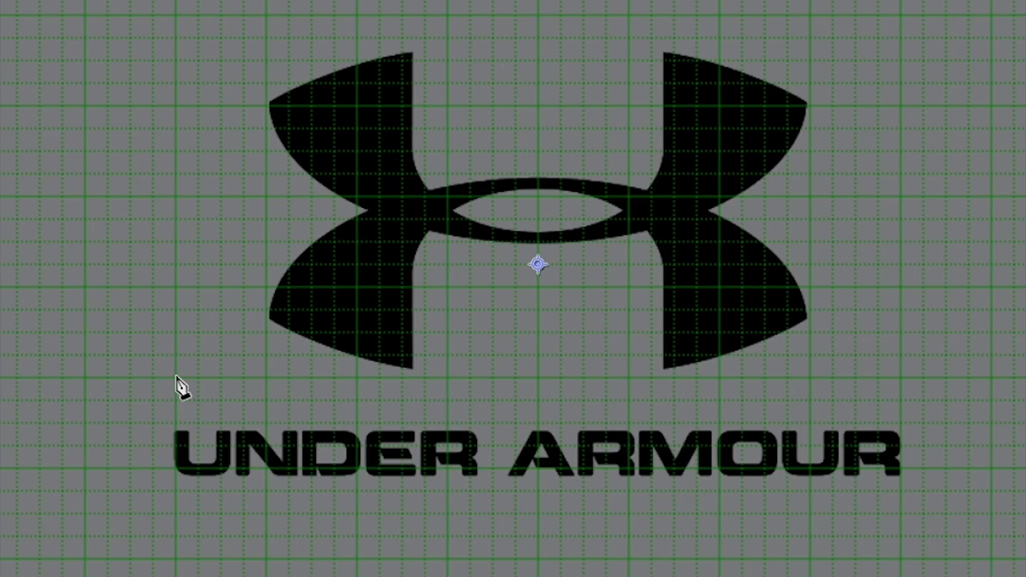
pyautogui.click(176, 375)
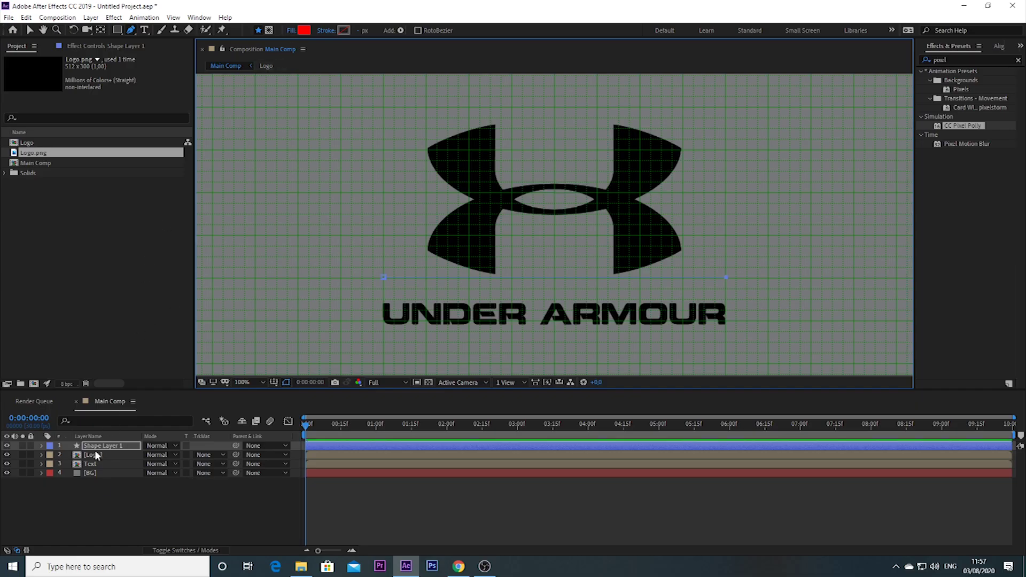
pyautogui.click(123, 446)
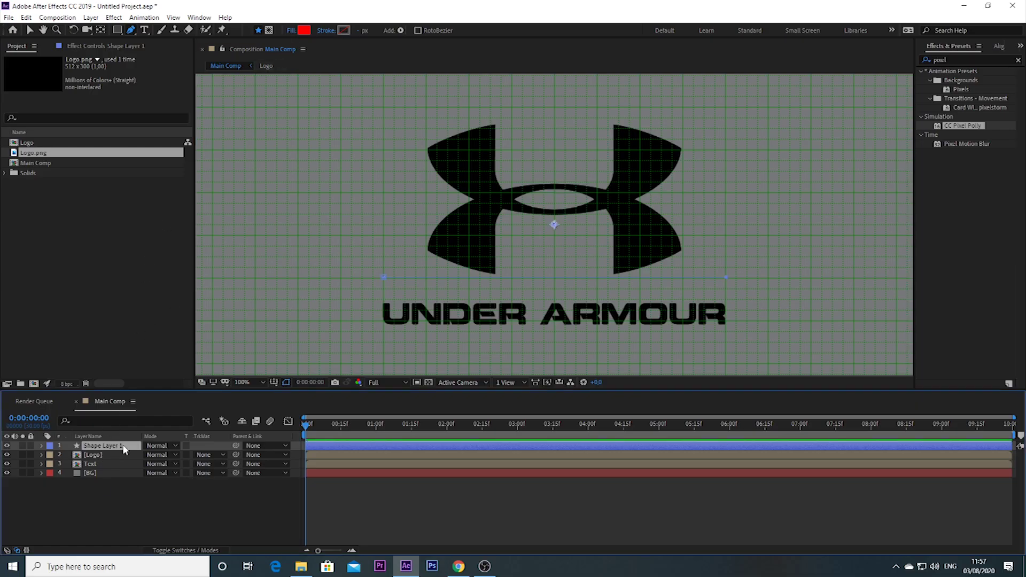
# - Hide the grid over the composition
pyautogui.click(274, 382)
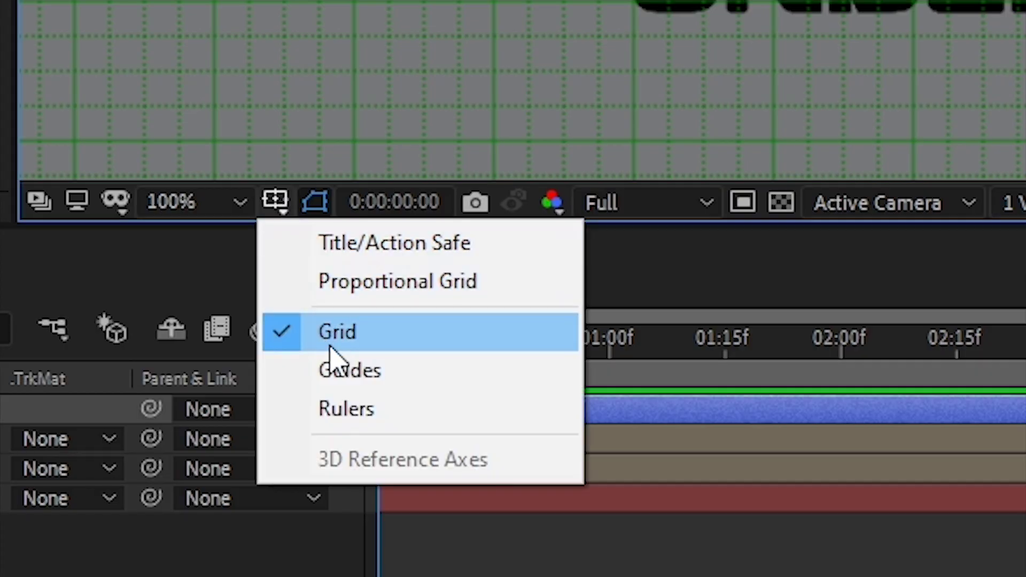
pyautogui.click(329, 345)
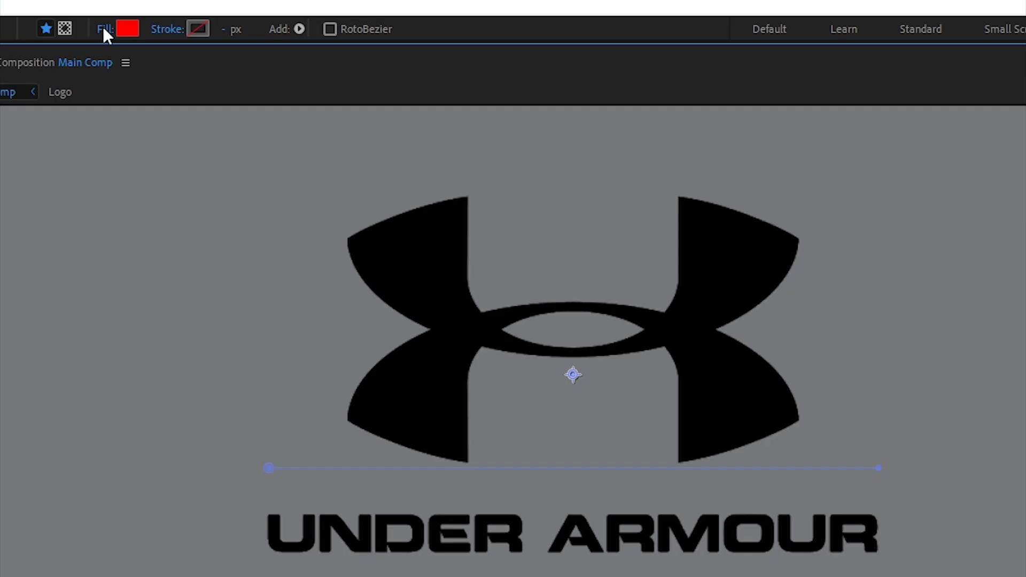
# - Set the drawn line's fill to None and give it a solid-color black stroke of 8 px
pyautogui.click(289, 29)
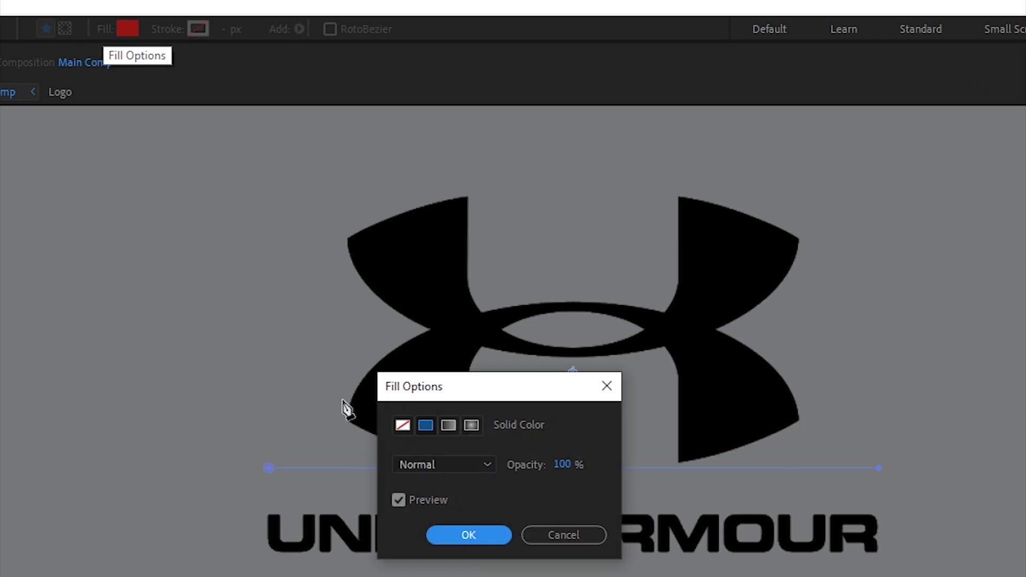
pyautogui.click(403, 426)
pyautogui.click(467, 536)
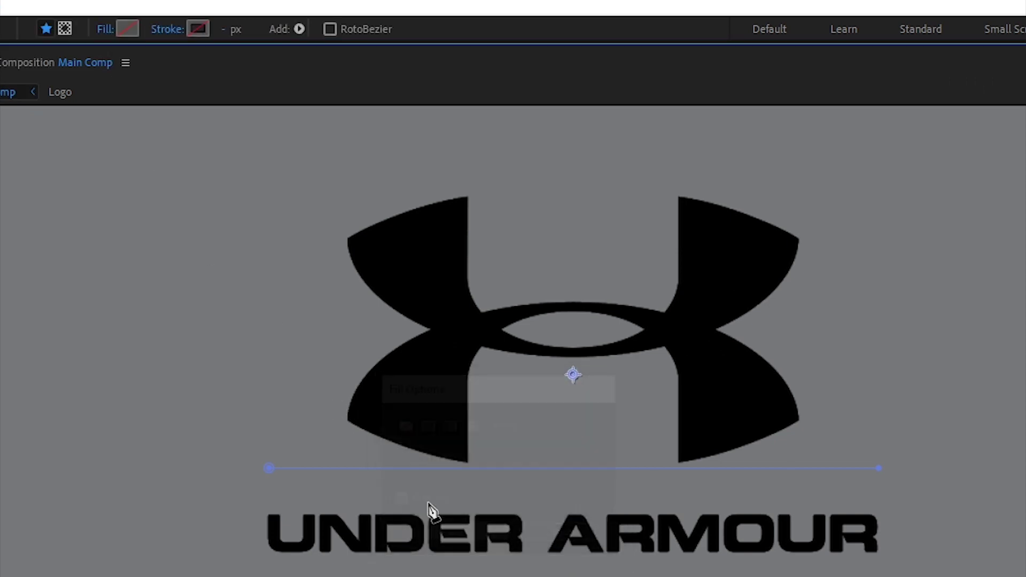
pyautogui.click(162, 30)
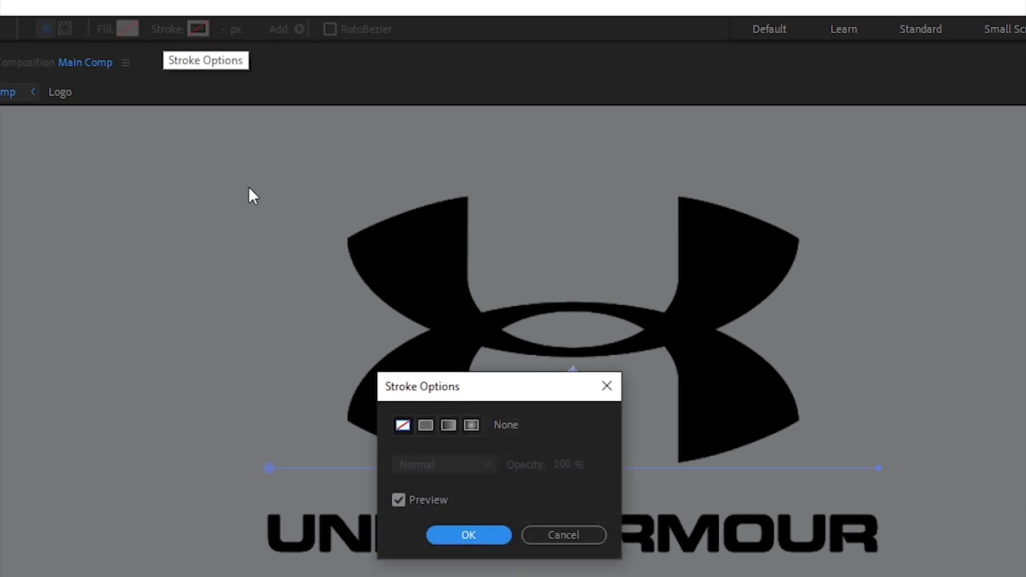
pyautogui.click(425, 425)
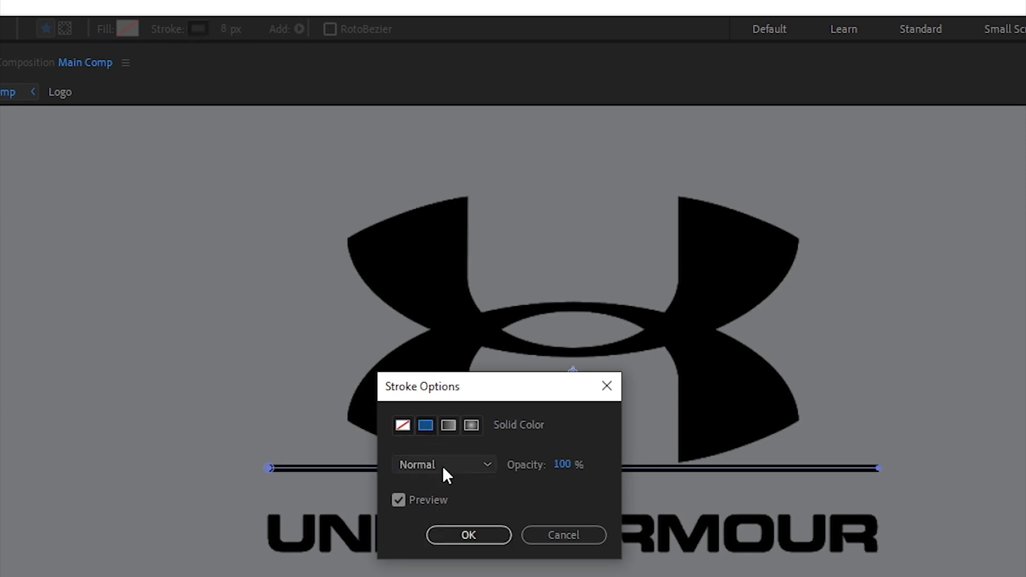
pyautogui.click(466, 536)
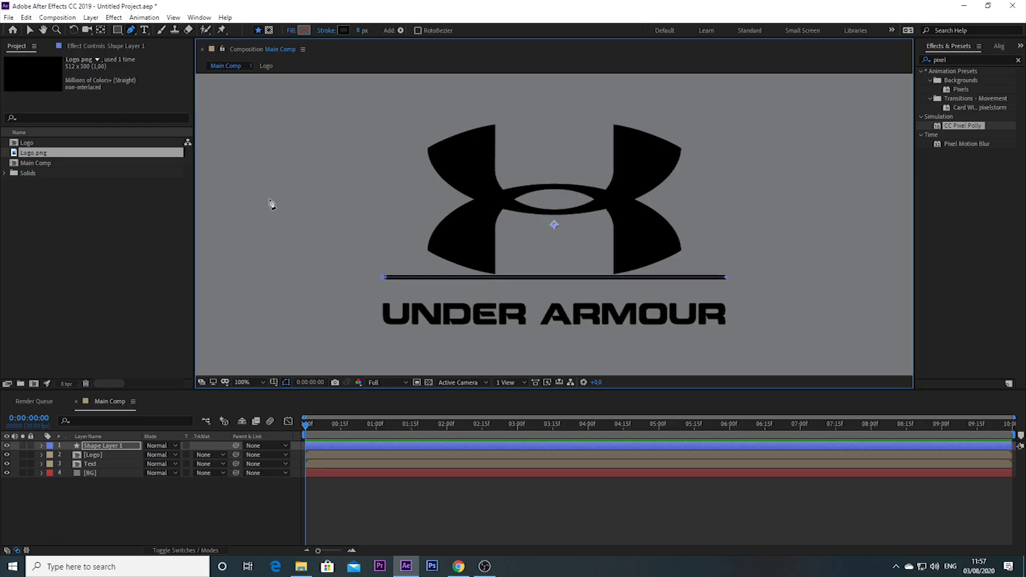
# - Move the line slightly down, midway between emblem and text, and rename Shape Layer 1 as Line
pyautogui.click(124, 444)
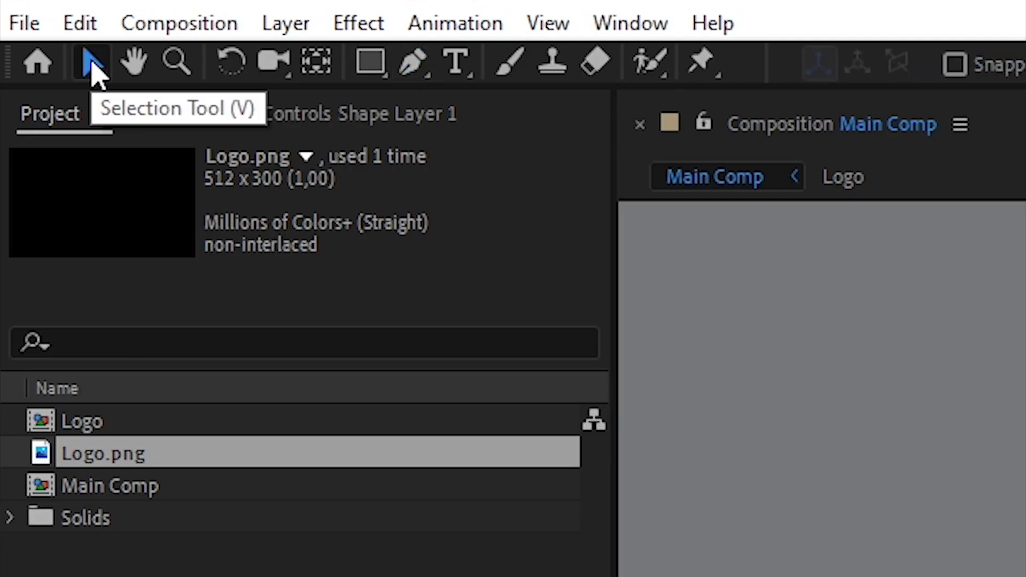
pyautogui.click(30, 29)
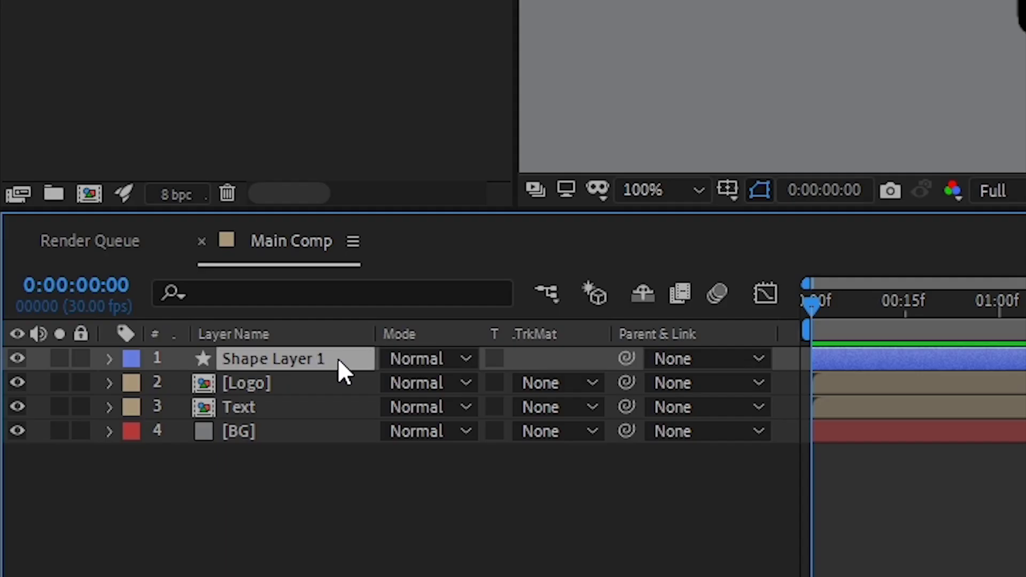
pyautogui.rightClick(127, 446)
pyautogui.click(145, 439)
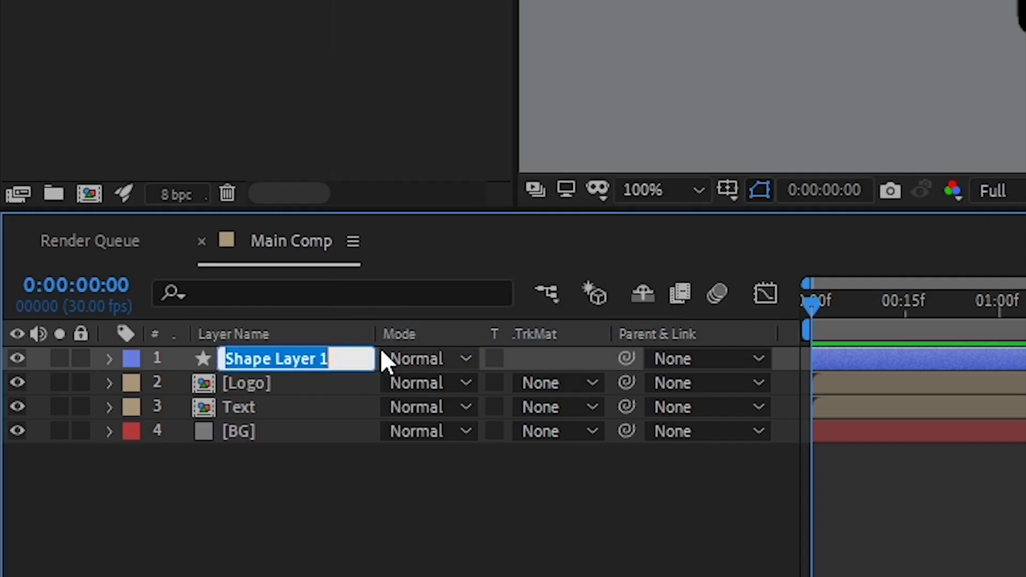
pyautogui.write('Line')
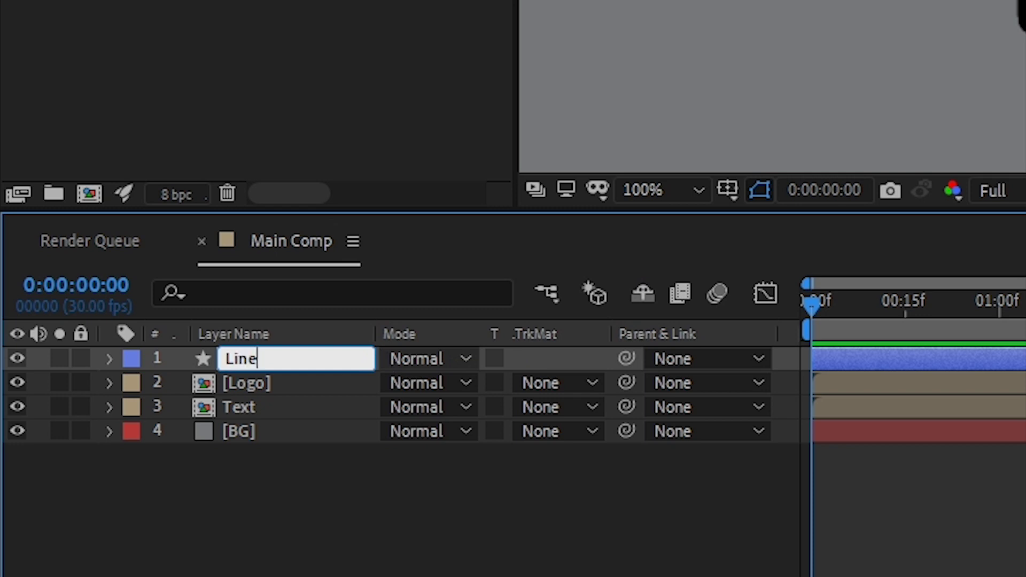
pyautogui.press('Return')
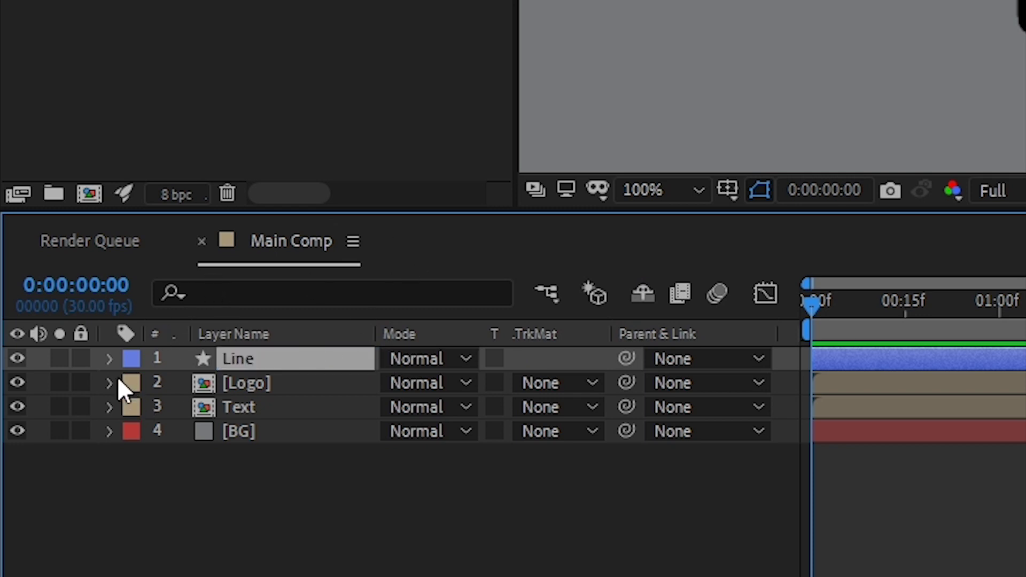
# - Add Trim Paths to the Line layer and expand its properties
pyautogui.click(109, 359)
pyautogui.click(596, 382)
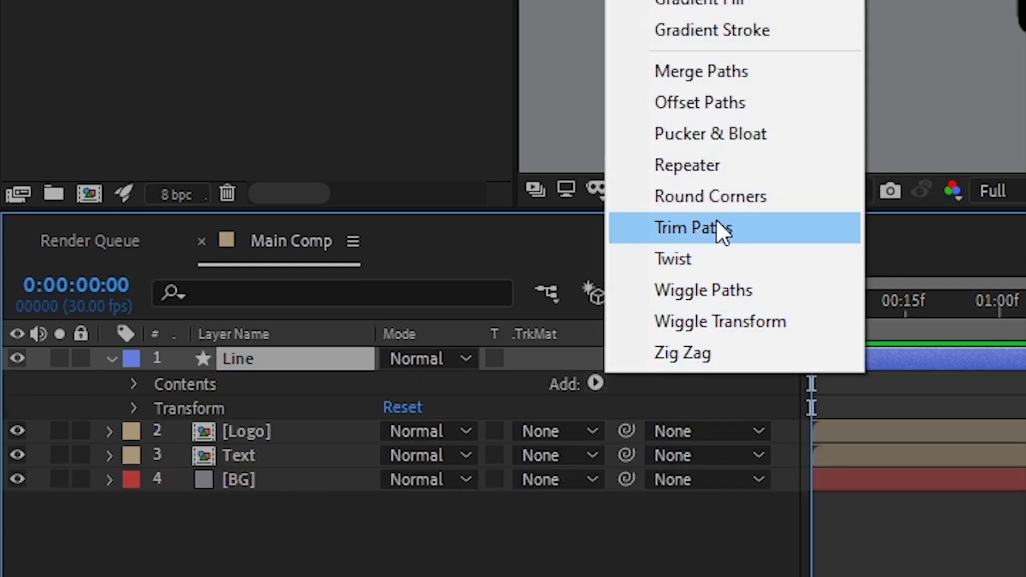
pyautogui.click(717, 223)
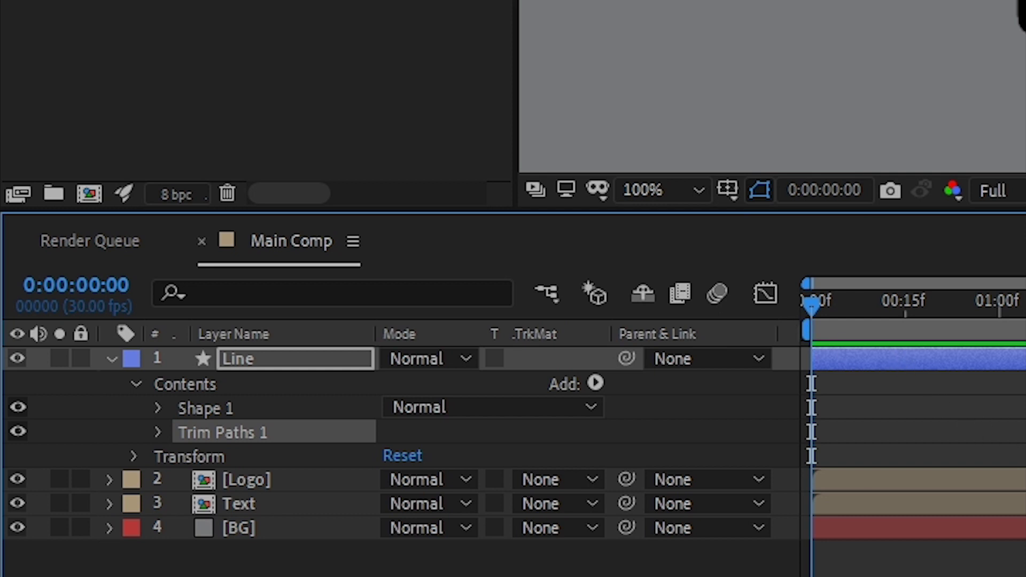
pyautogui.click(156, 432)
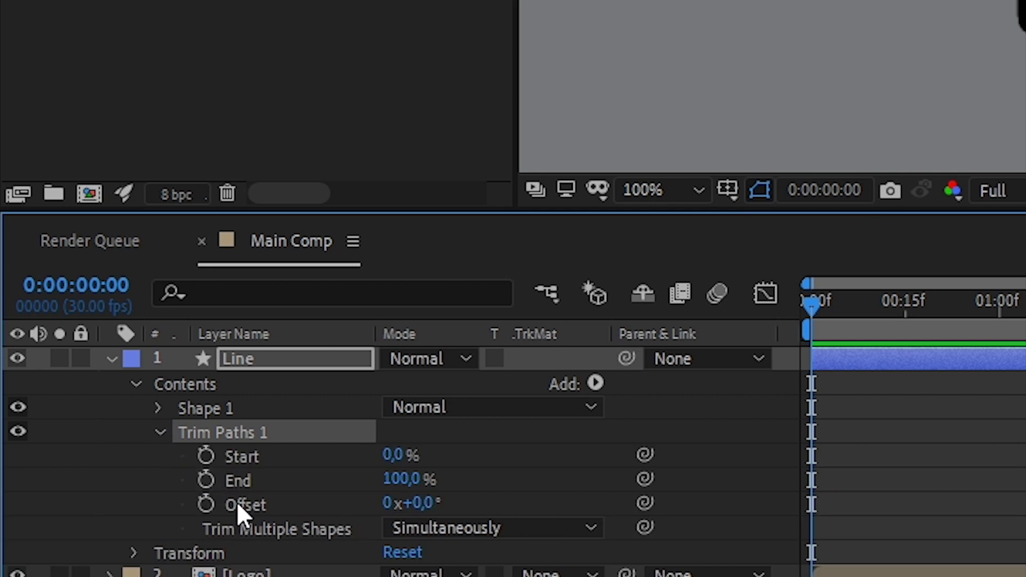
# - Keyframe the Line layer's Trim Paths End at 100% at 0:00:01:00 and at 0% at 0:00:00:00
pyautogui.moveTo(815, 310); pyautogui.dragTo(1008, 355)
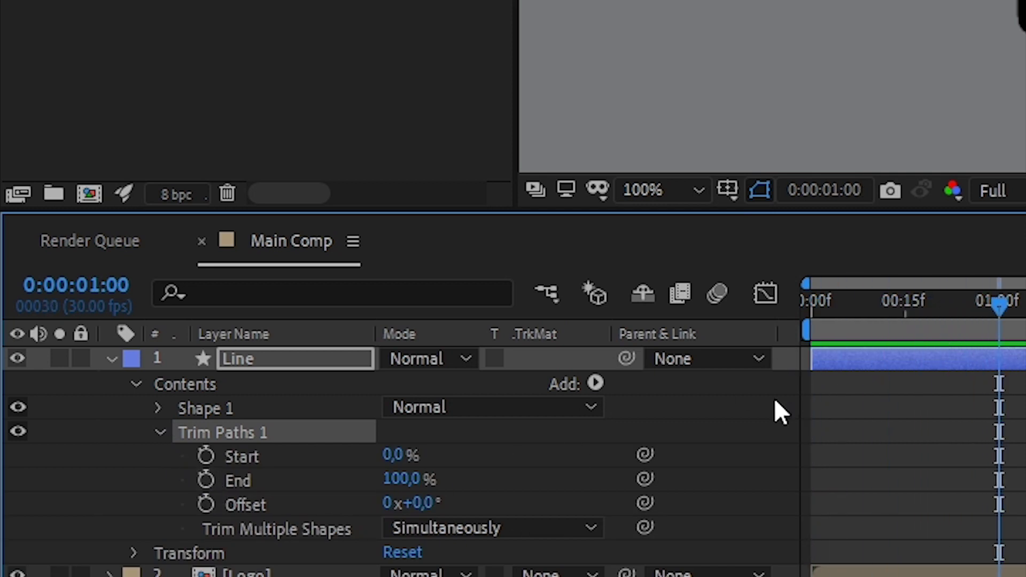
pyautogui.click(206, 481)
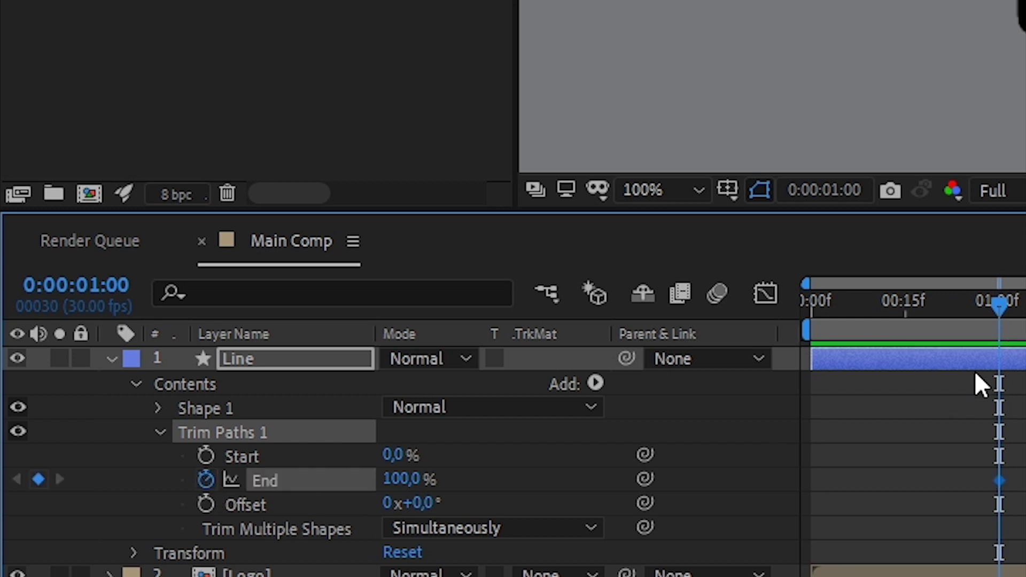
pyautogui.moveTo(989, 311); pyautogui.dragTo(808, 342)
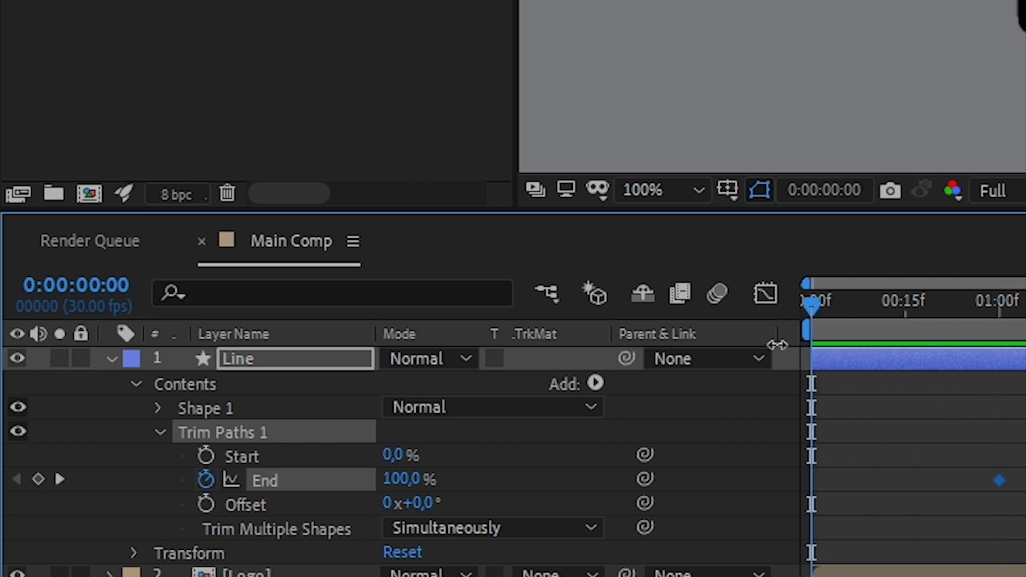
pyautogui.click(407, 479)
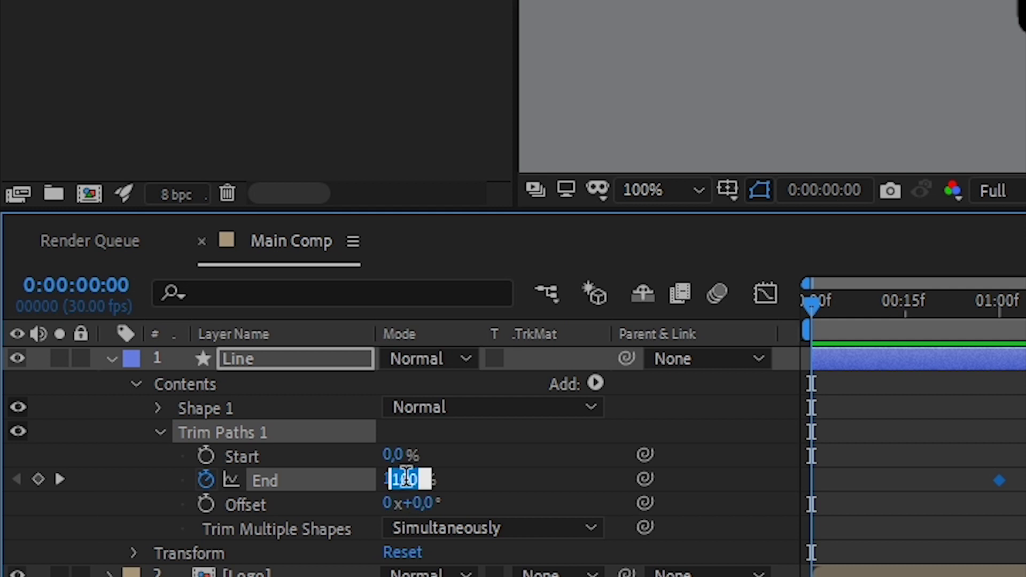
pyautogui.write('0')
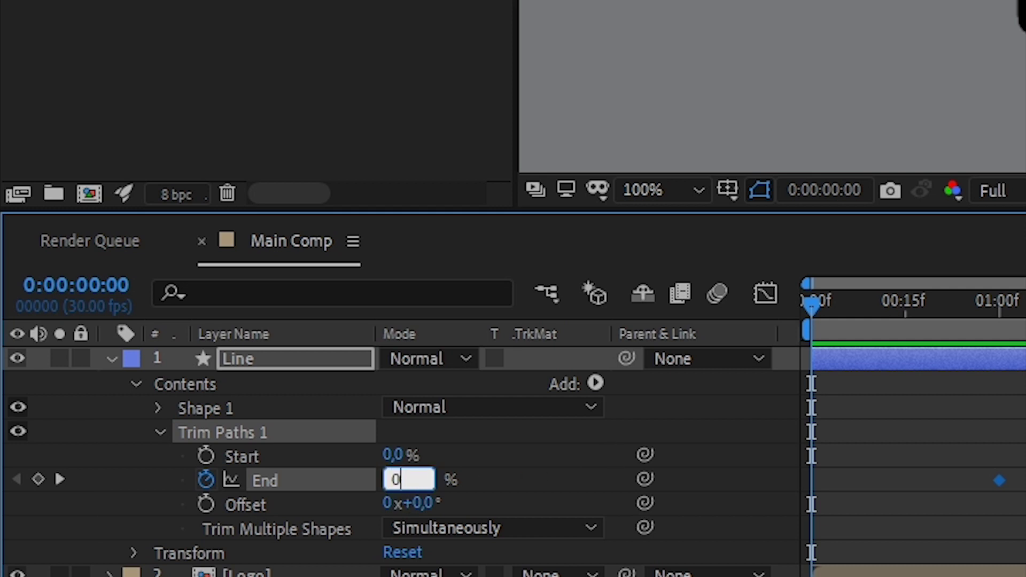
pyautogui.press('Return')
# - Apply Easy Ease to both End keyframes of the Line layer
pyautogui.moveTo(309, 457); pyautogui.dragTo(569, 500)
pyautogui.rightClick(516, 479)
pyautogui.moveTo(593, 454)
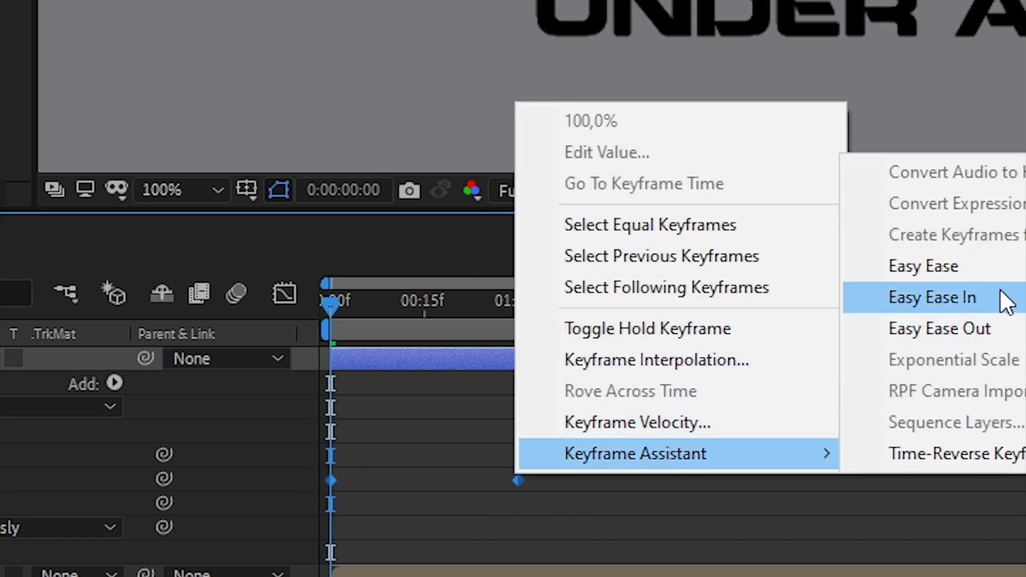
pyautogui.click(973, 270)
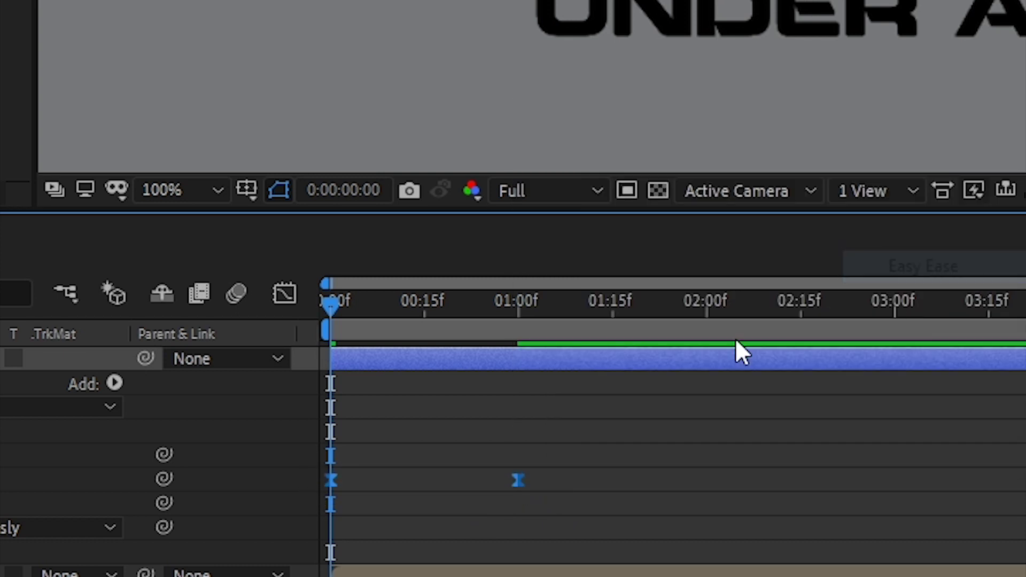
# - Reshape the End animation's curve in the Graph Editor, stretching the last keyframe's ease toward the start
pyautogui.click(280, 291)
pyautogui.moveTo(460, 524); pyautogui.dragTo(585, 574)
pyautogui.moveTo(517, 565); pyautogui.dragTo(425, 572)
pyautogui.moveTo(388, 537); pyautogui.dragTo(424, 569)
pyautogui.click(286, 295)
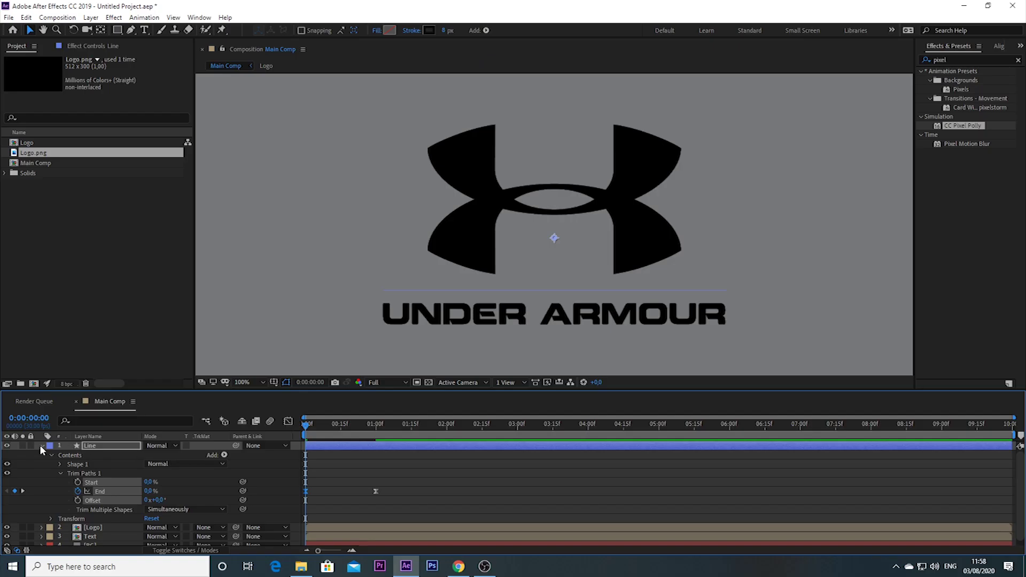
# - Collapse the Line layer, solo the Line and BG layers, and preview the line's animation
pyautogui.click(41, 446)
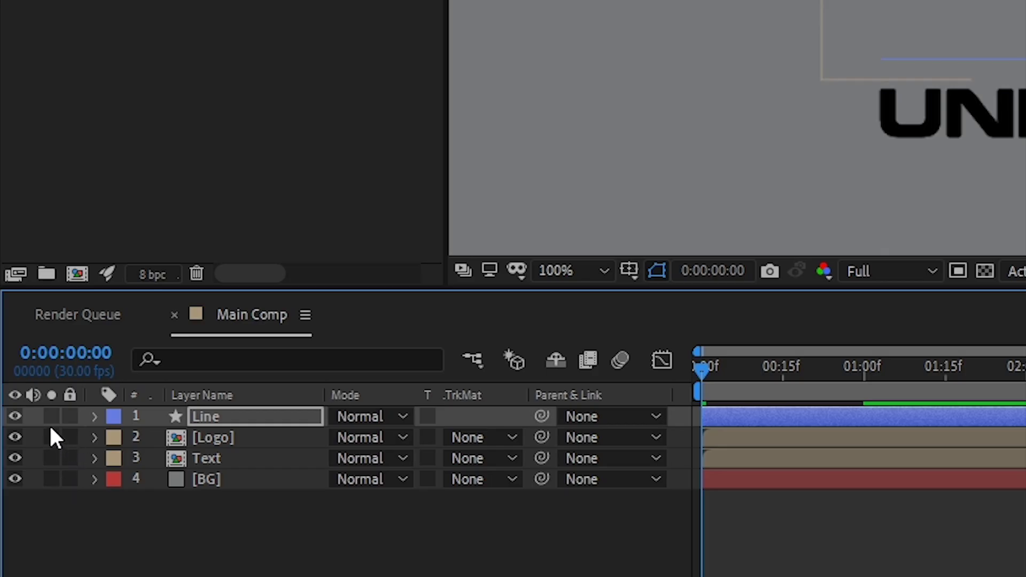
pyautogui.click(51, 415)
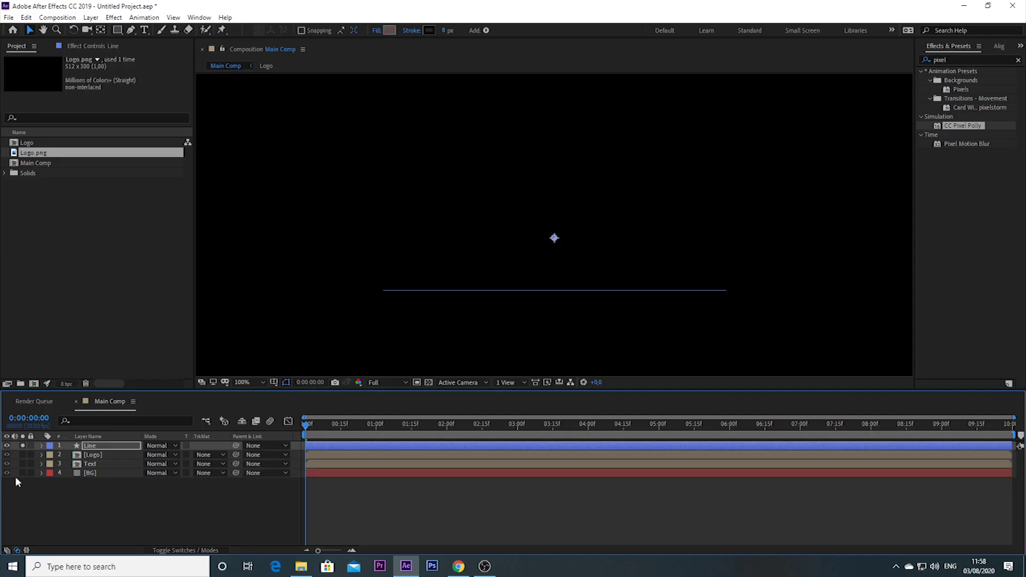
pyautogui.click(22, 473)
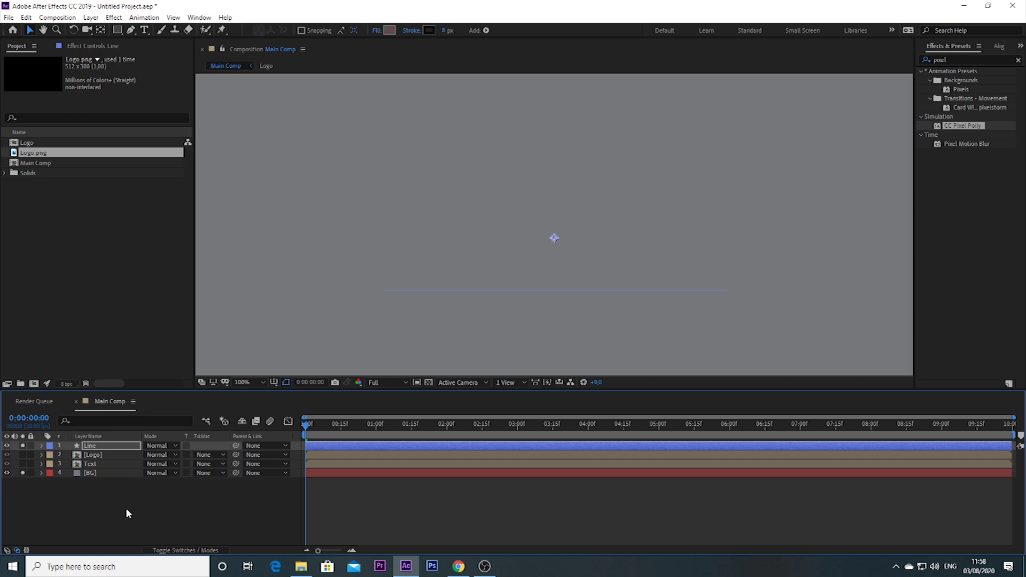
pyautogui.press('space')
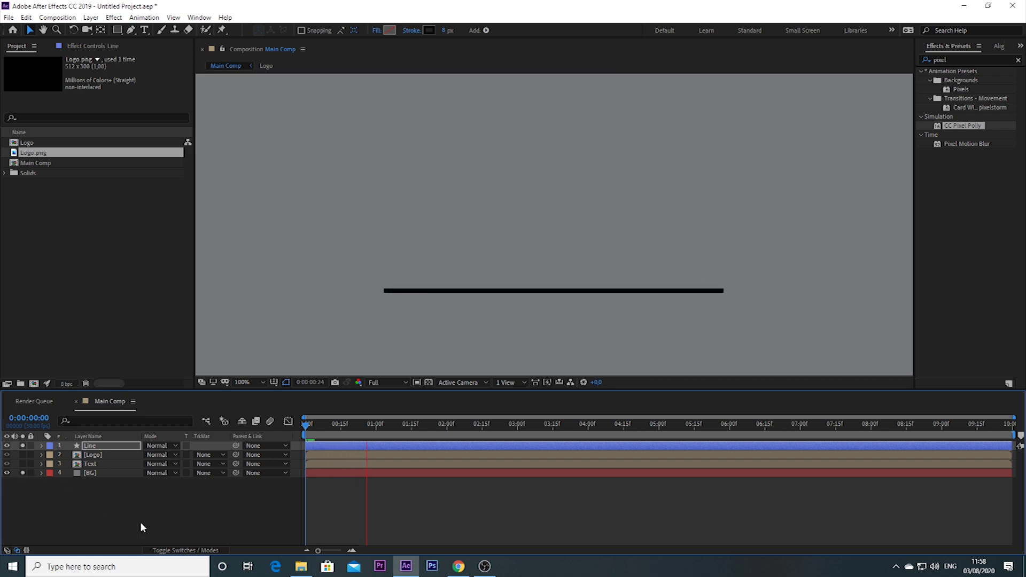
pyautogui.moveTo(455, 430); pyautogui.dragTo(248, 464)
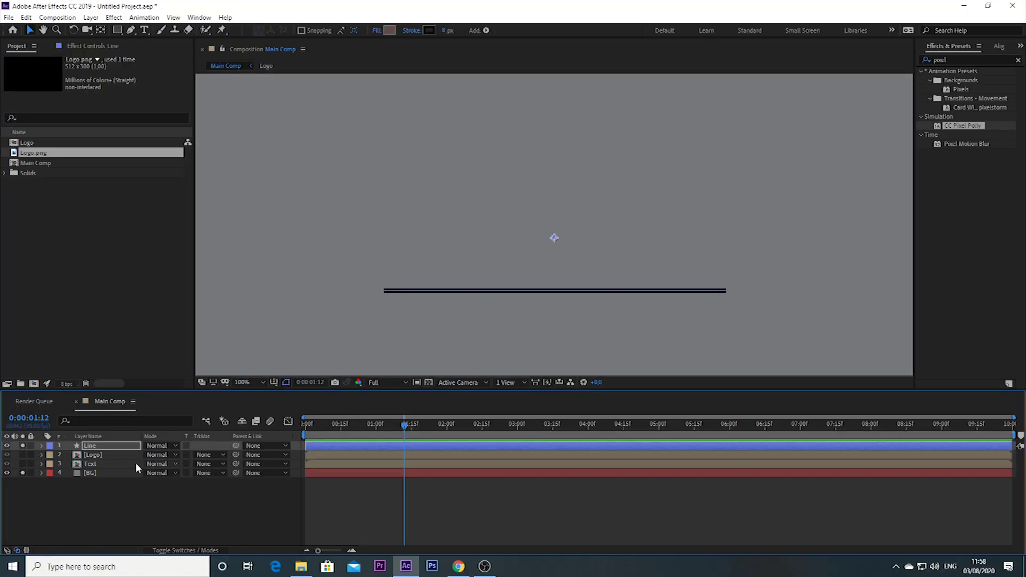
# - Solo the Logo layer as well and set a Position keyframe on it at 0:00:01:29
pyautogui.moveTo(418, 428); pyautogui.dragTo(376, 428)
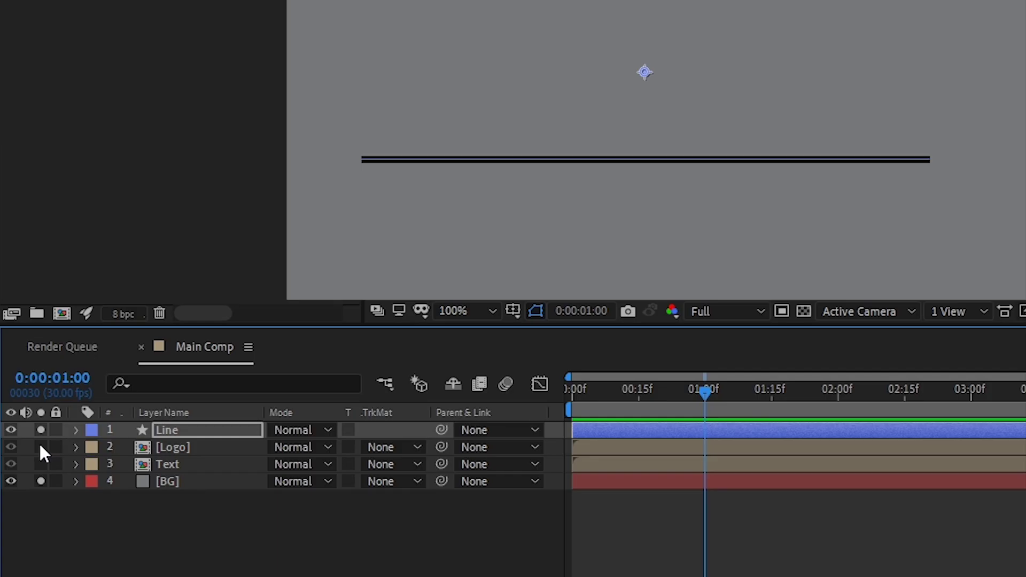
pyautogui.click(41, 446)
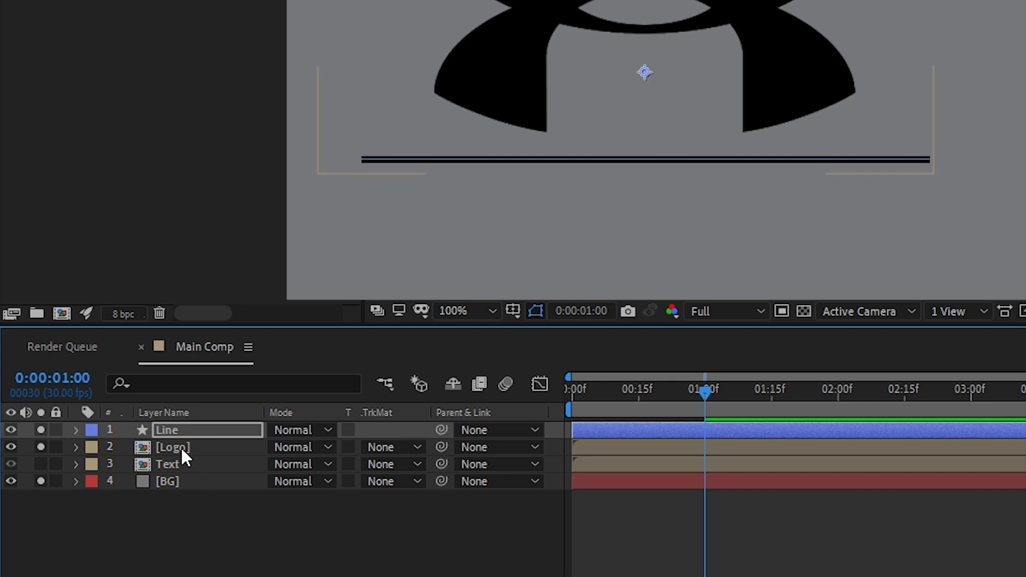
pyautogui.click(210, 447)
pyautogui.moveTo(704, 394); pyautogui.dragTo(833, 406)
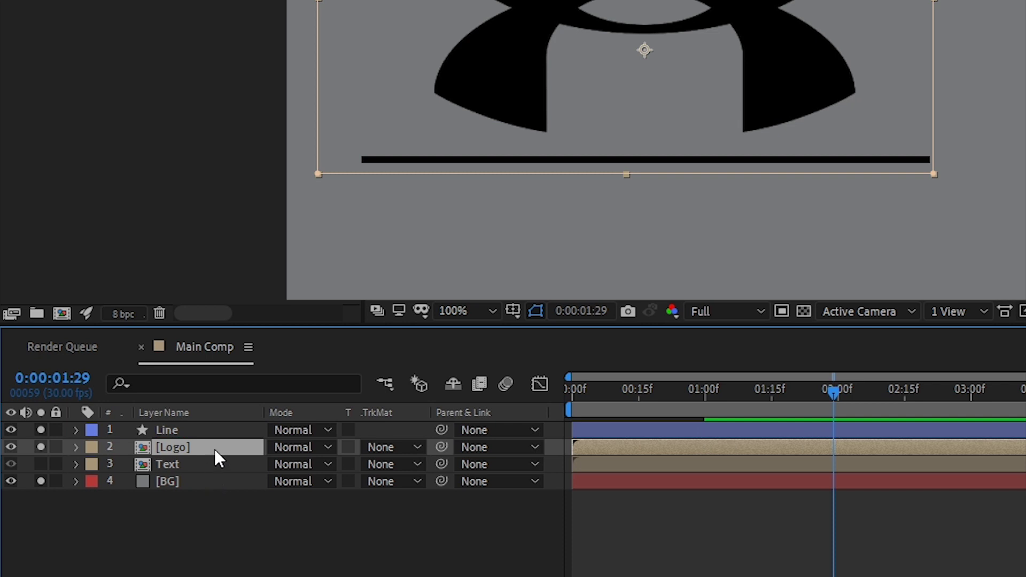
pyautogui.press('p')
pyautogui.click(190, 471)
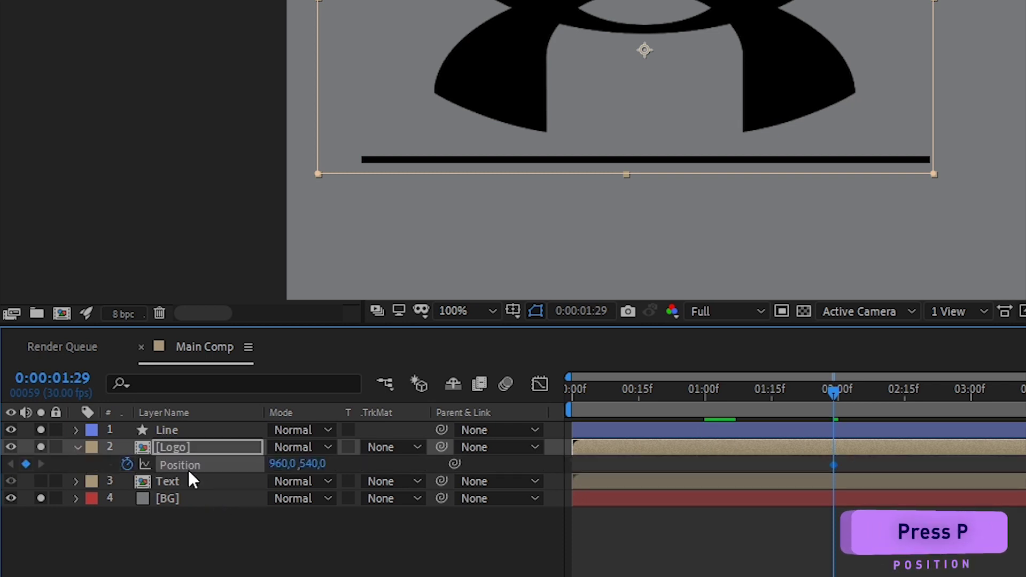
# - Keyframe the Logo layer's Position at 960, 869 at 0:00:01:00, placing the emblem below the line
pyautogui.moveTo(840, 393); pyautogui.dragTo(705, 420)
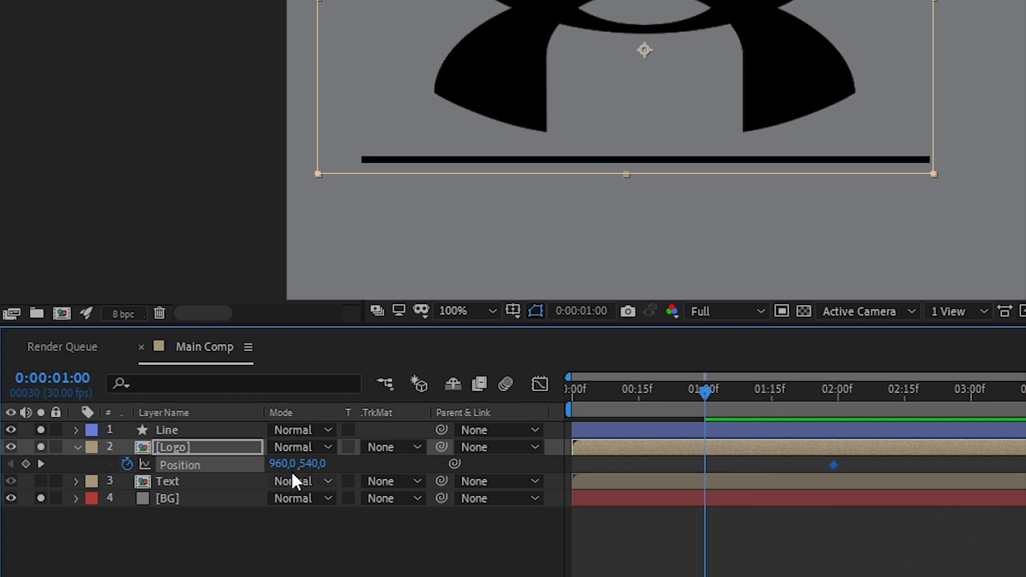
pyautogui.moveTo(318, 466); pyautogui.dragTo(858, 473)
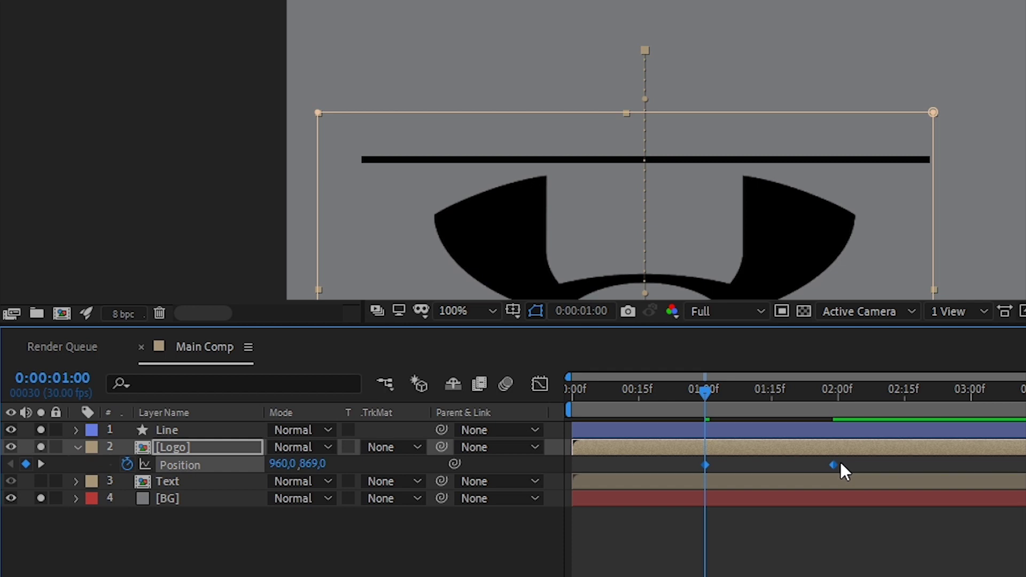
# - Apply Easy Ease to both of the Logo layer's Position keyframes
pyautogui.rightClick(833, 463)
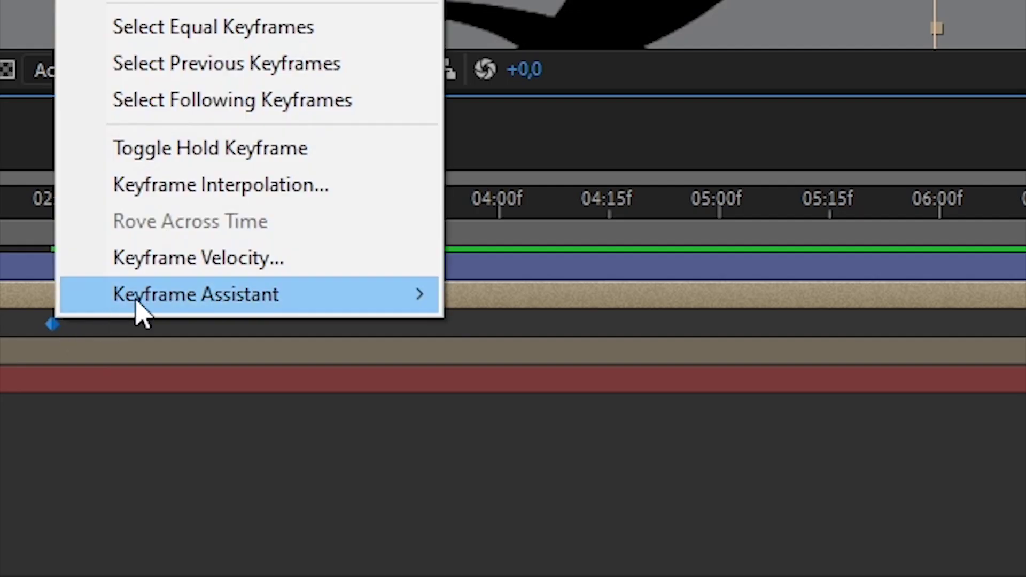
pyautogui.moveTo(142, 312)
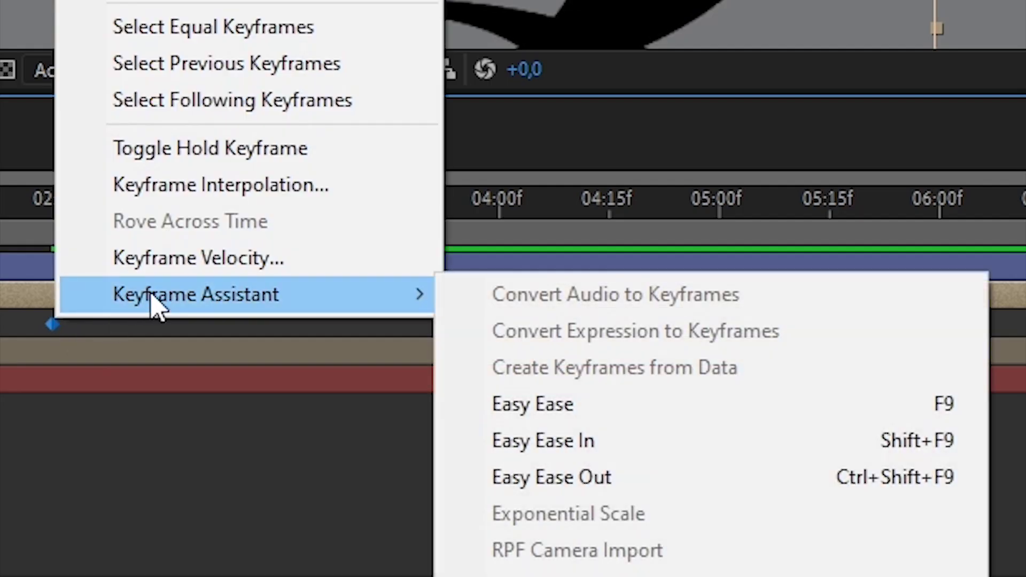
pyautogui.click(566, 406)
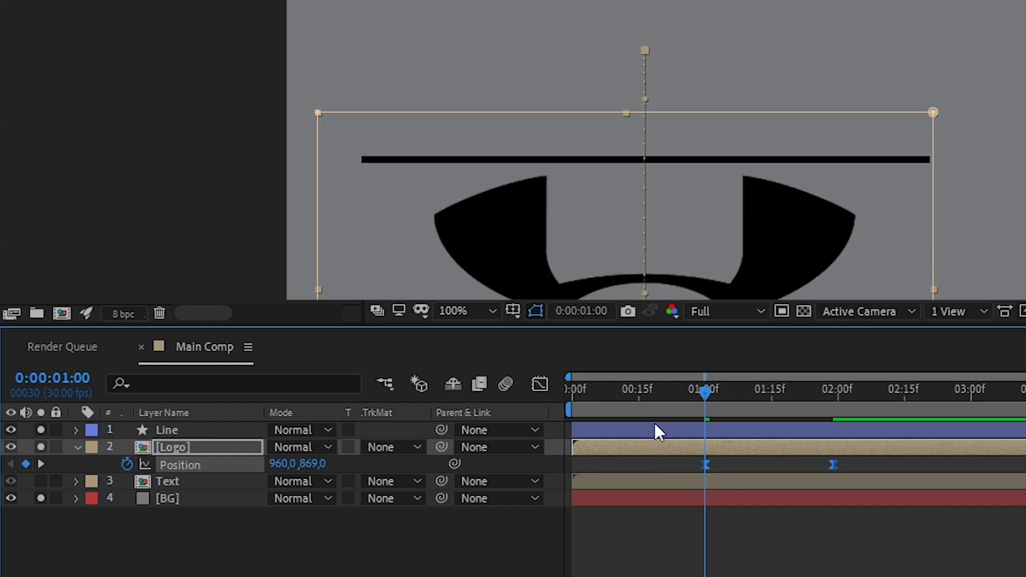
# - Sharpen the Logo layer's Position speed curve into a steep central peak in the Graph Editor, and collapse the layer
pyautogui.click(541, 384)
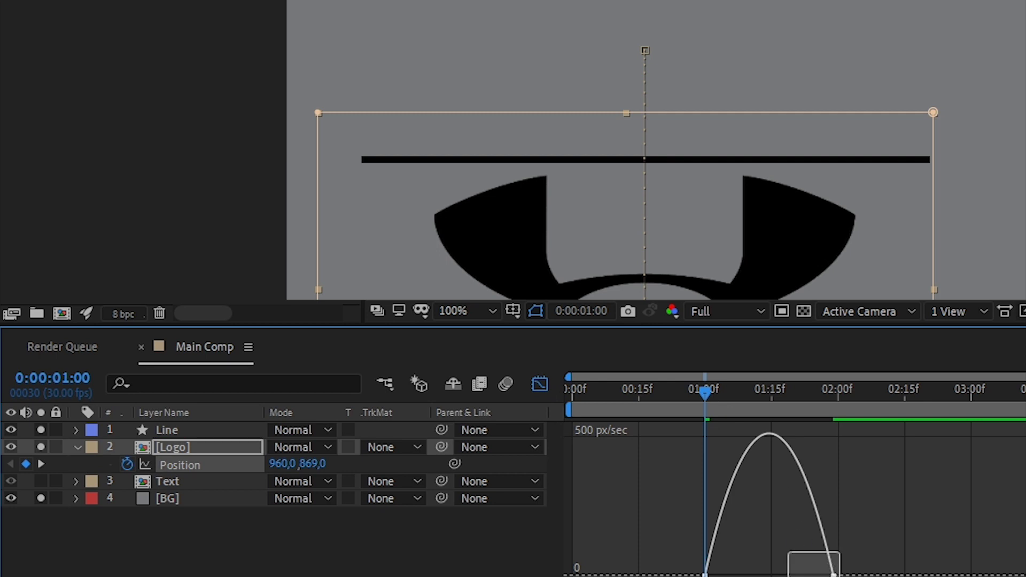
pyautogui.moveTo(813, 574); pyautogui.dragTo(763, 575)
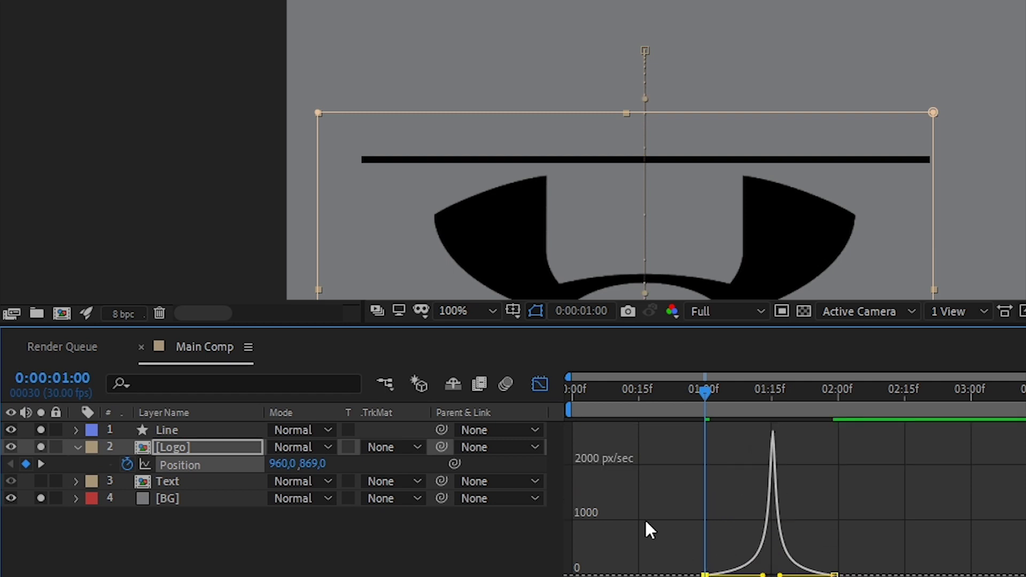
pyautogui.click(539, 383)
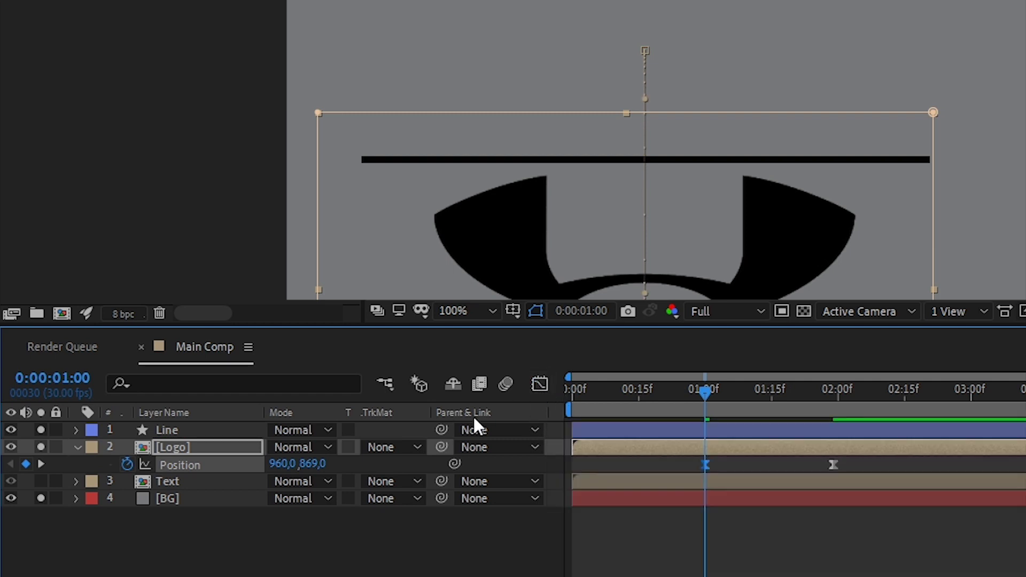
pyautogui.click(76, 447)
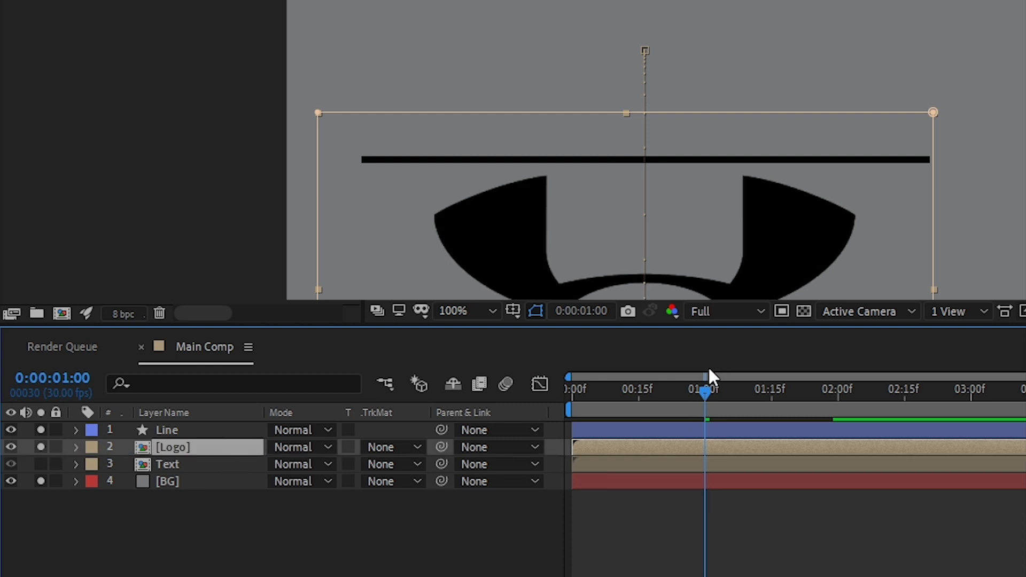
# - Preview the line and emblem animation from the start of the composition
pyautogui.moveTo(691, 390); pyautogui.dragTo(572, 393)
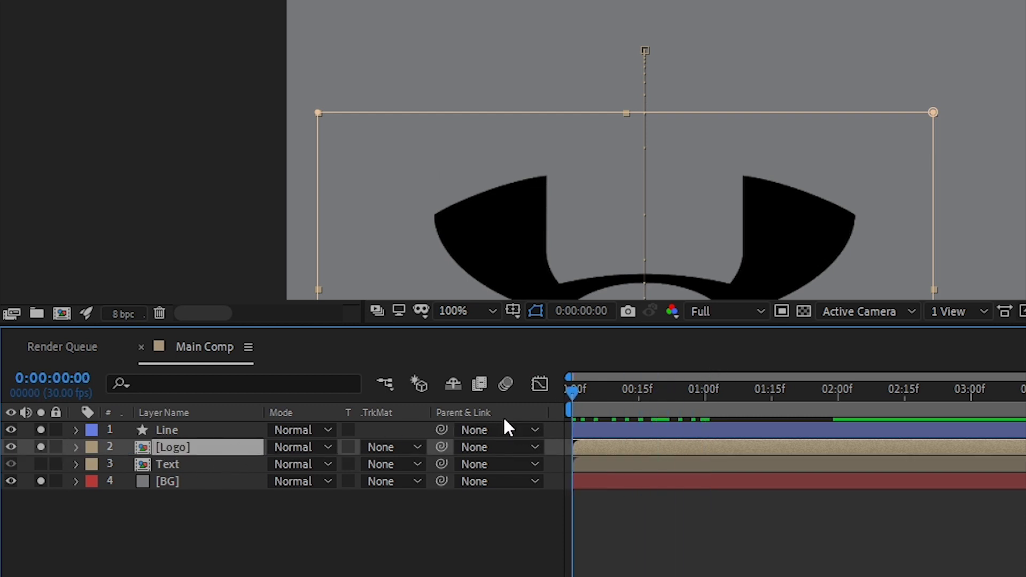
pyautogui.press('space')
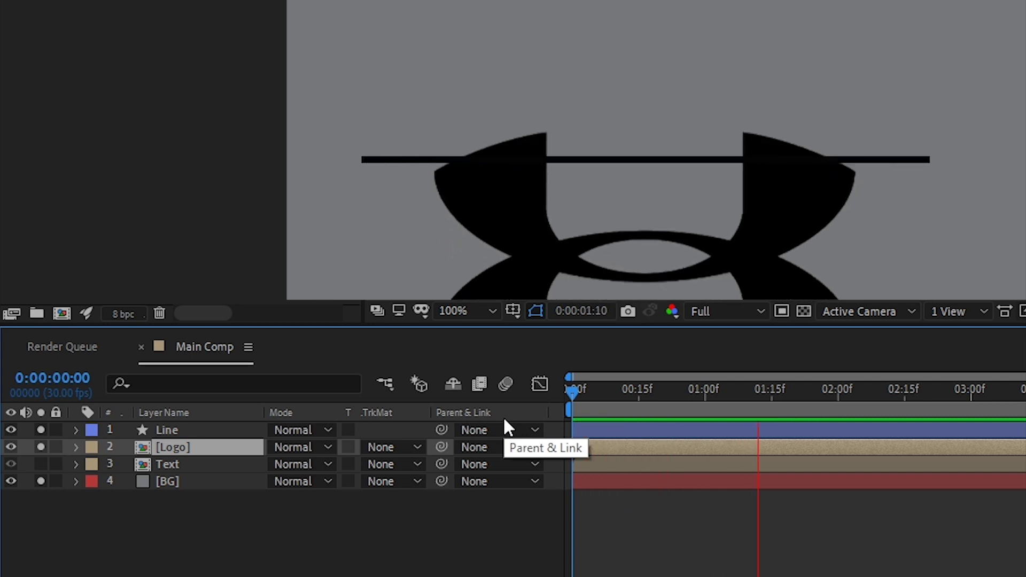
pyautogui.press('space')
pyautogui.moveTo(907, 396); pyautogui.dragTo(556, 452)
pyautogui.press('space')
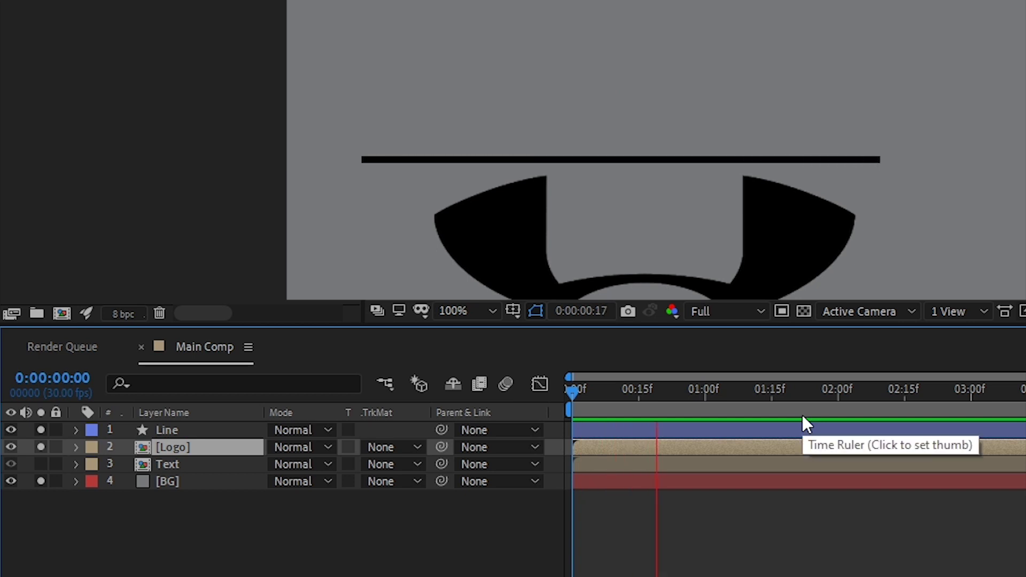
pyautogui.press('space')
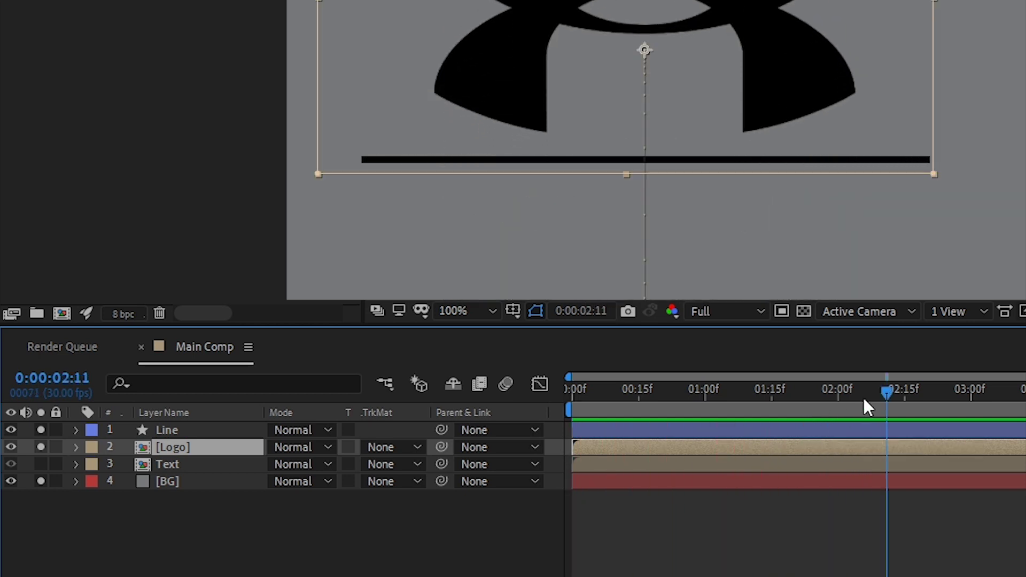
# - Solo the Text layer and set a Position keyframe on it at 0:00:03:00
pyautogui.moveTo(881, 388); pyautogui.dragTo(834, 401)
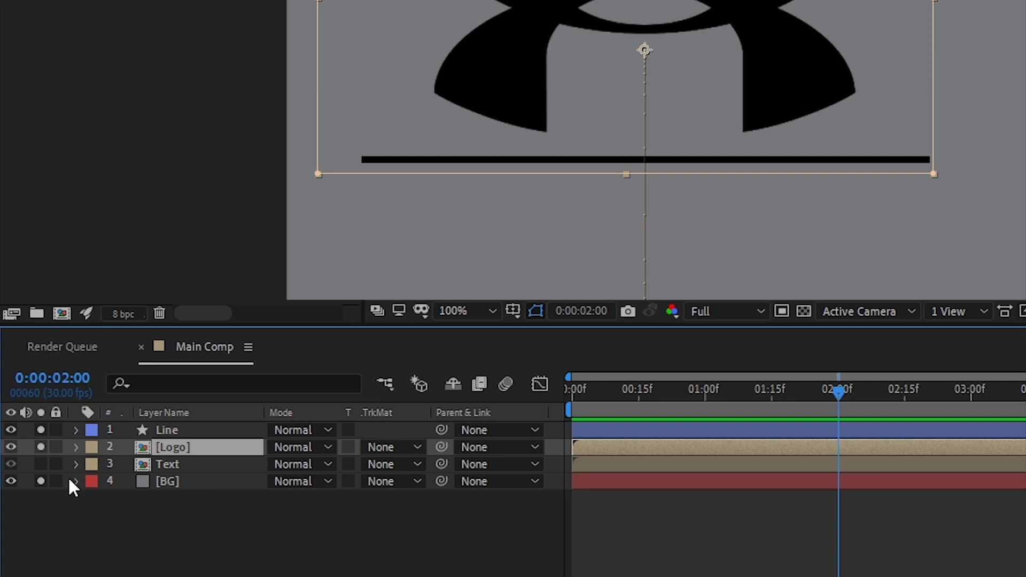
pyautogui.click(41, 464)
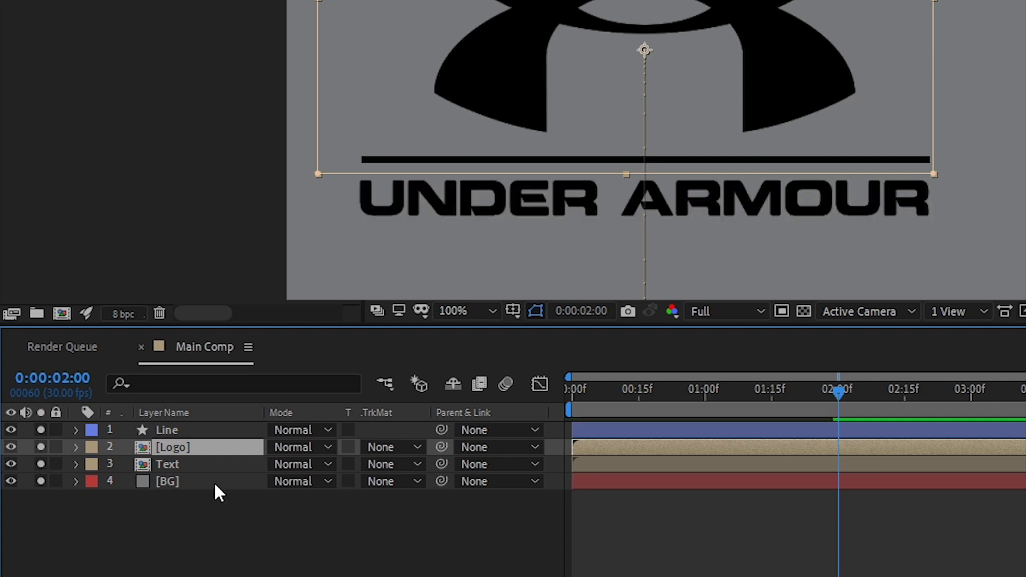
pyautogui.click(193, 464)
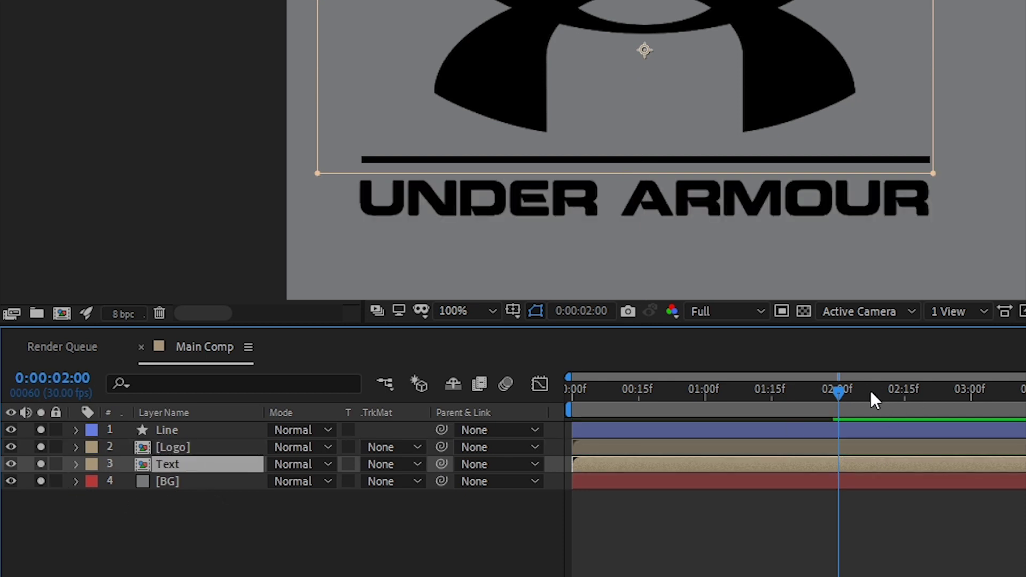
pyautogui.moveTo(838, 393); pyautogui.dragTo(973, 407)
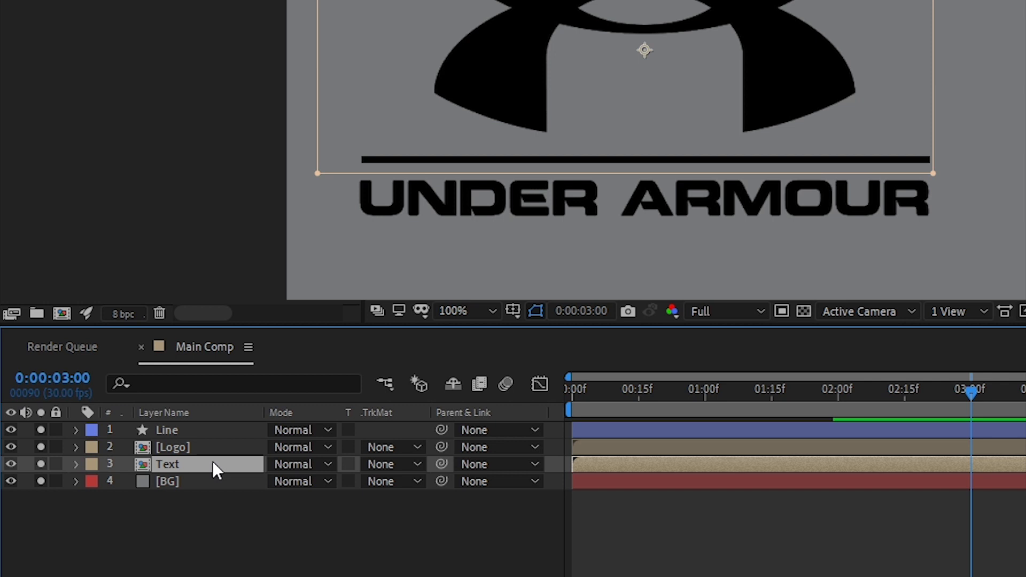
pyautogui.press('p')
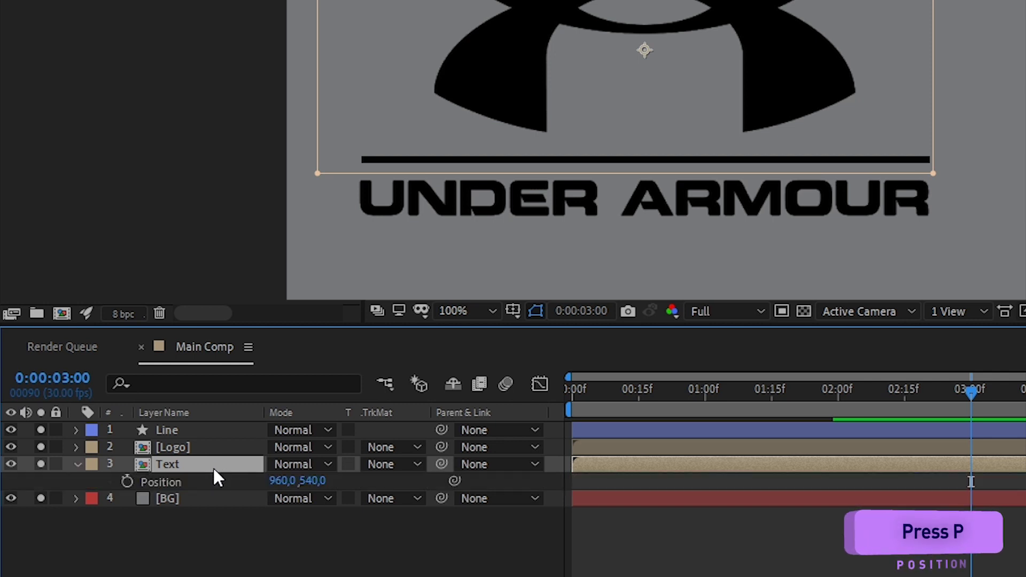
pyautogui.click(126, 480)
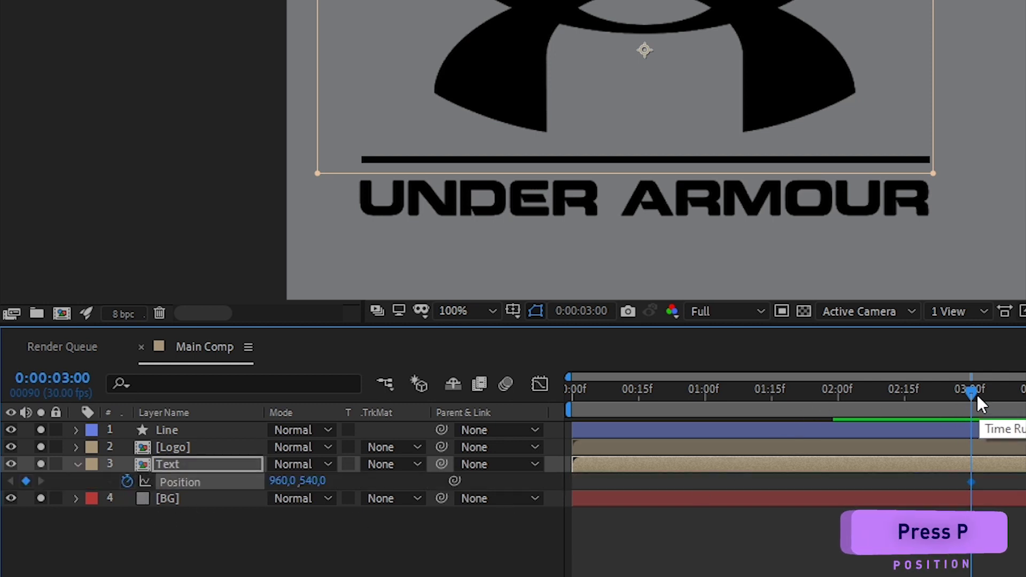
# - Keyframe the Text layer's Position at 960, 452 at 0:00:02:00, above the line, and apply Easy Ease to both Position keyframes
pyautogui.moveTo(971, 394); pyautogui.dragTo(836, 413)
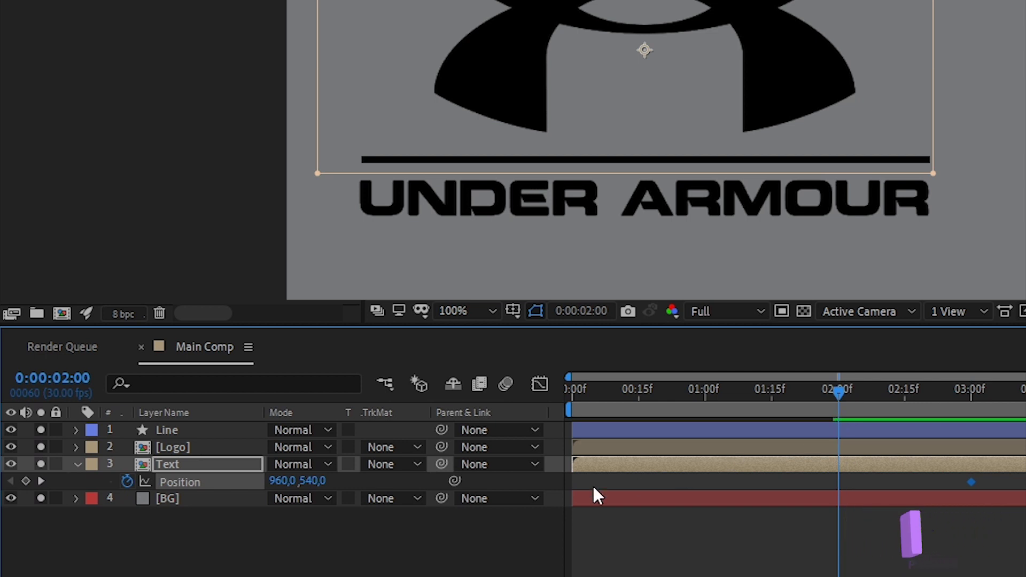
pyautogui.moveTo(320, 485); pyautogui.dragTo(252, 459)
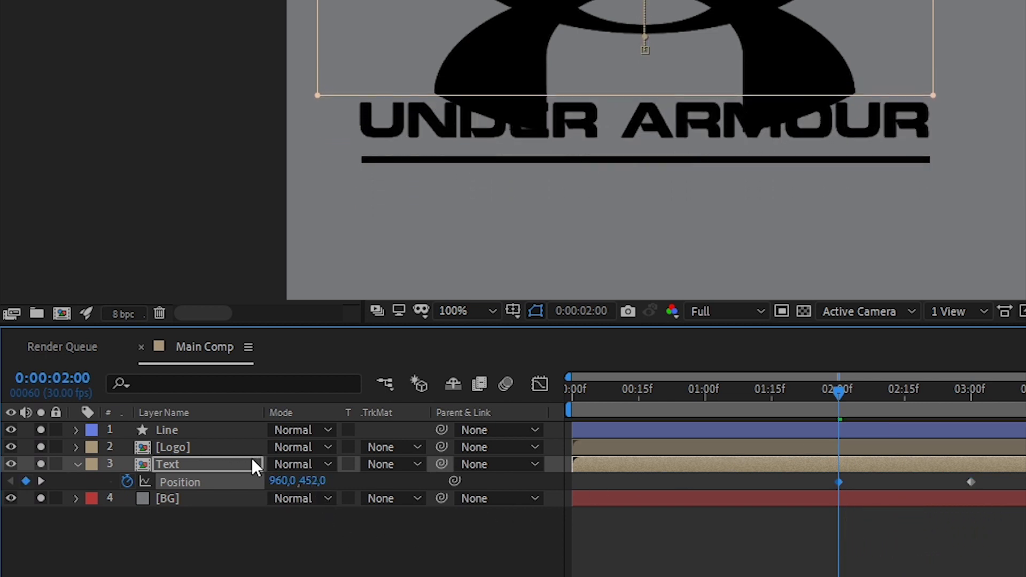
pyautogui.moveTo(826, 479); pyautogui.dragTo(1023, 498)
pyautogui.rightClick(972, 483)
pyautogui.moveTo(1025, 474)
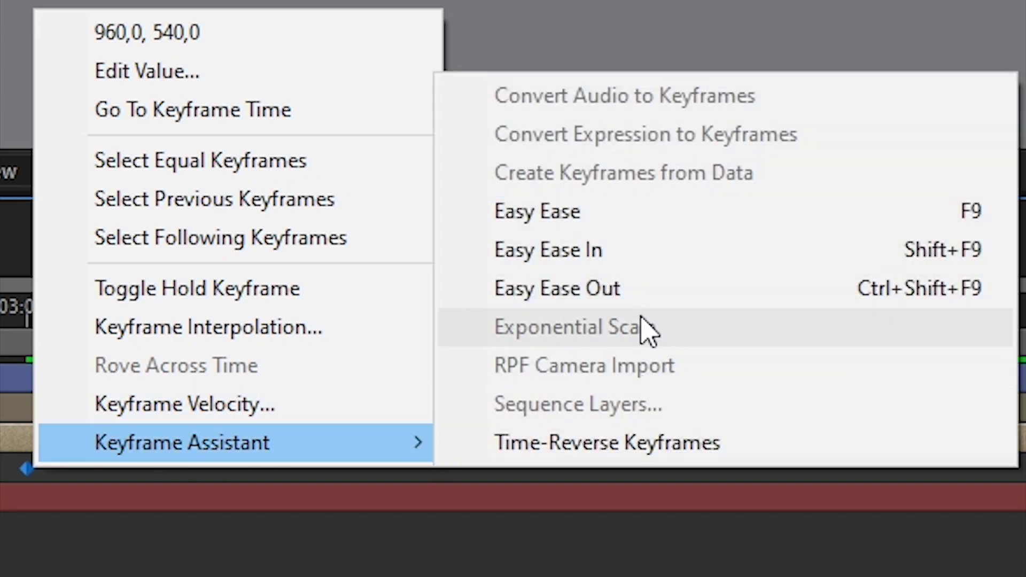
pyautogui.click(620, 213)
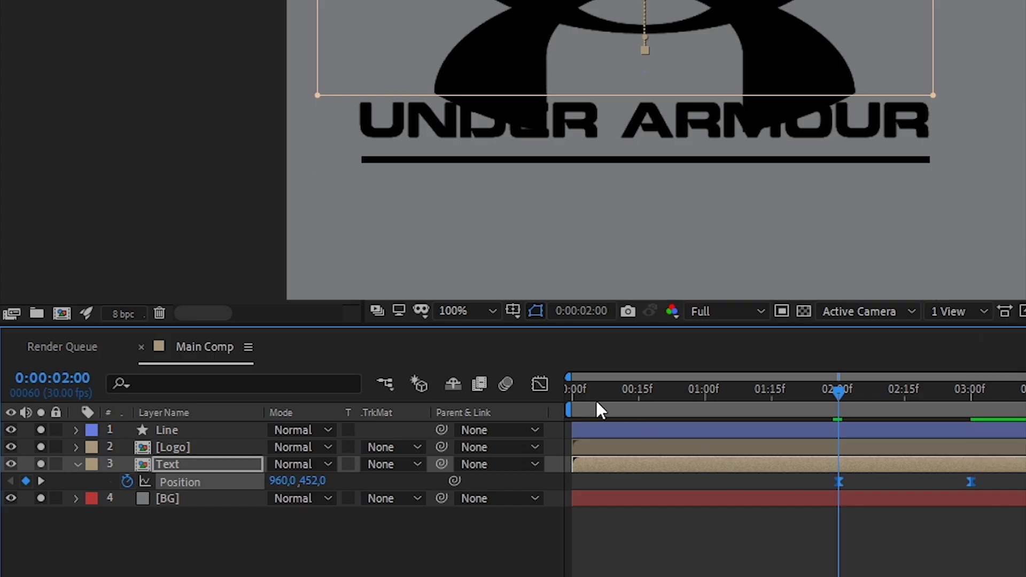
# - Sharpen the Text layer's Position speed curve into a narrow central peak in the Graph Editor, and preview the animation from the start
pyautogui.click(539, 385)
pyautogui.moveTo(925, 543); pyautogui.dragTo(900, 574)
pyautogui.click(861, 575)
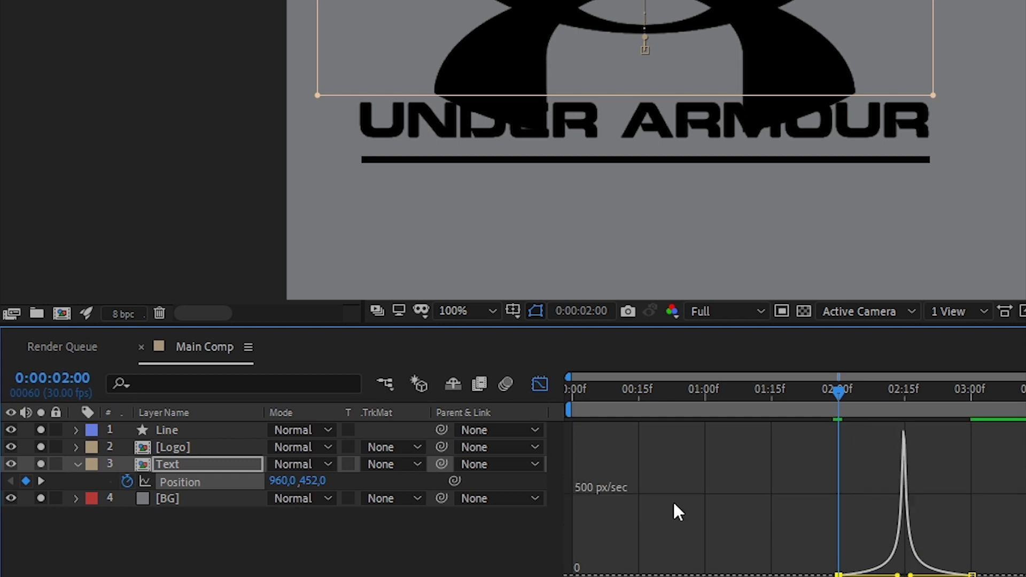
pyautogui.click(540, 384)
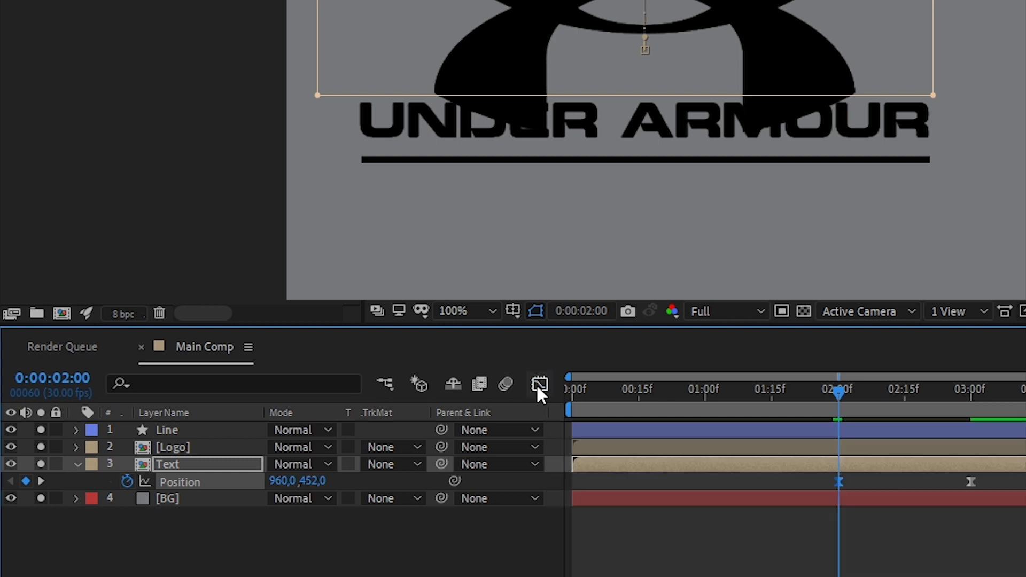
pyautogui.click(77, 463)
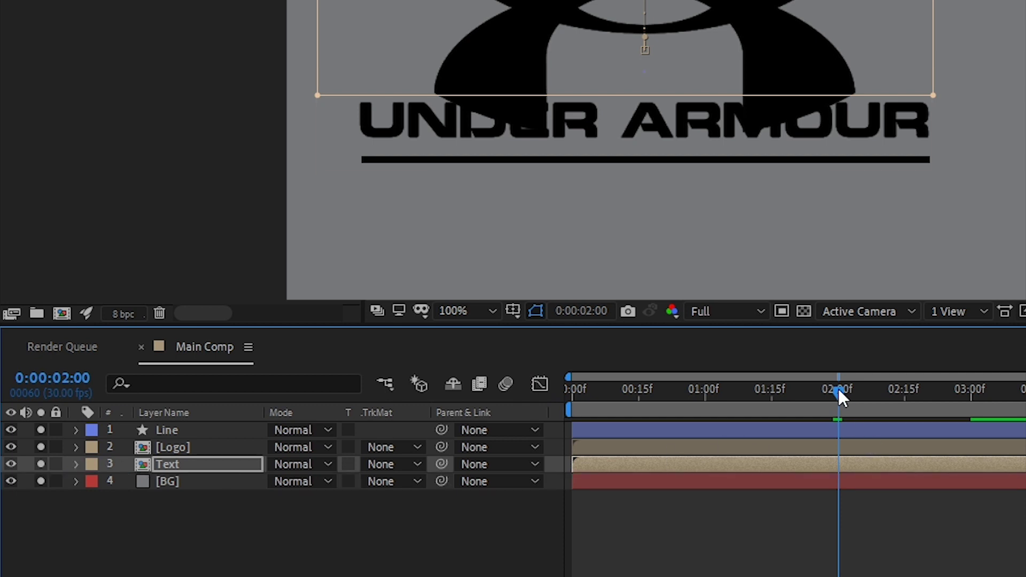
pyautogui.moveTo(838, 391); pyautogui.dragTo(511, 450)
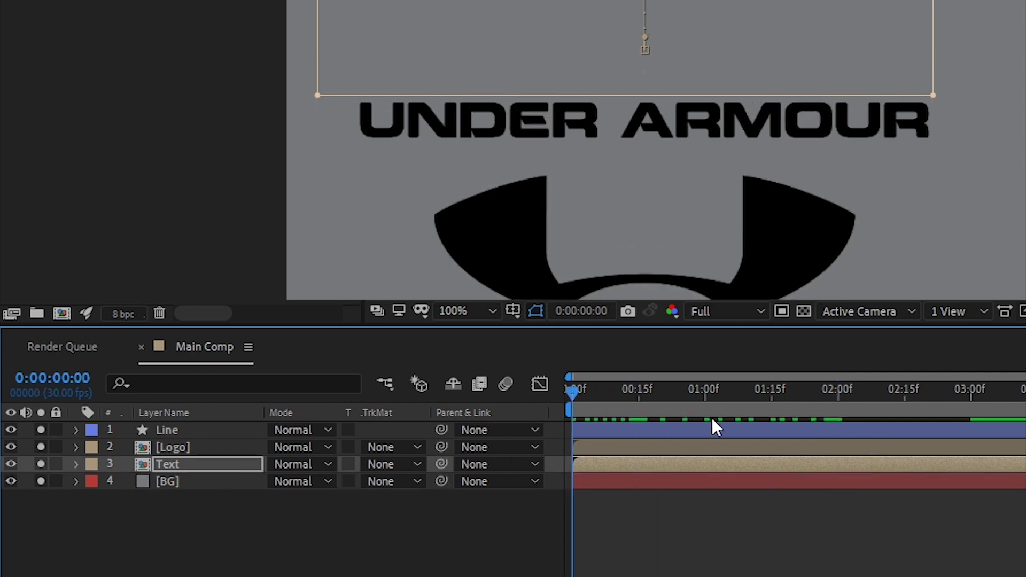
pyautogui.press('space')
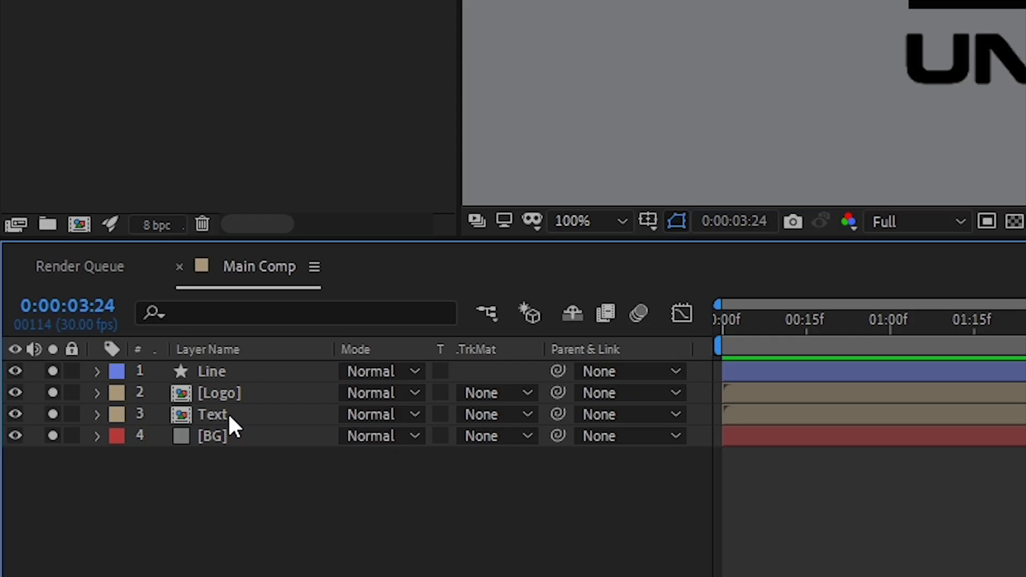
# - Add a shape layer directly above the Text layer and draw a wide red rectangle across the emblem, ending at the line
pyautogui.click(230, 414)
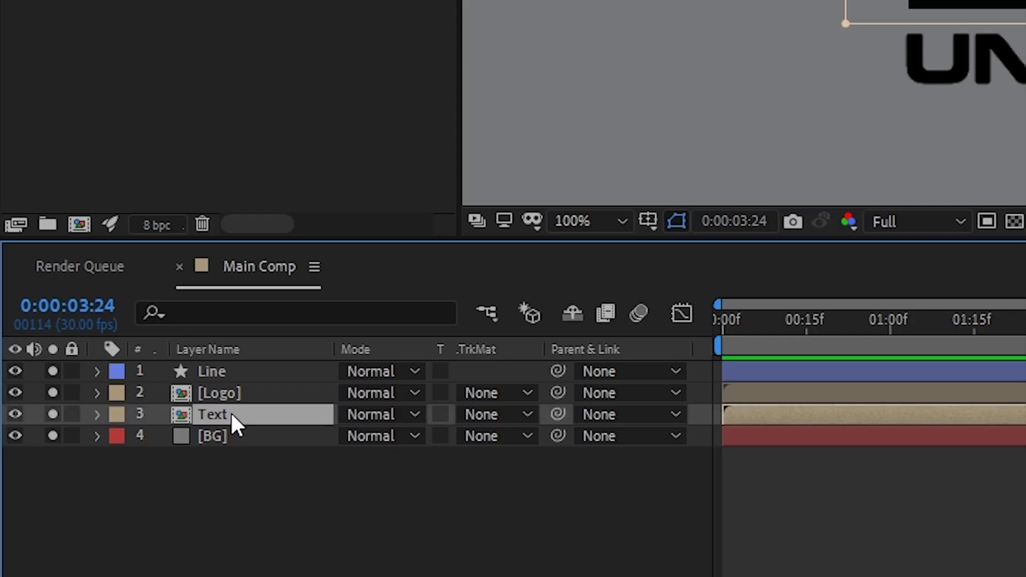
pyautogui.rightClick(337, 514)
pyautogui.moveTo(468, 249)
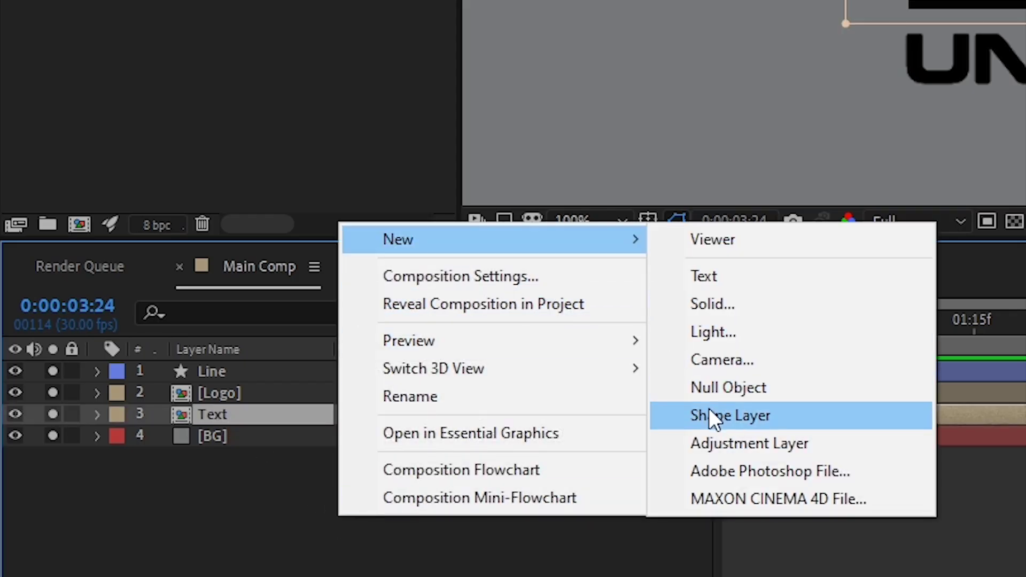
pyautogui.click(718, 416)
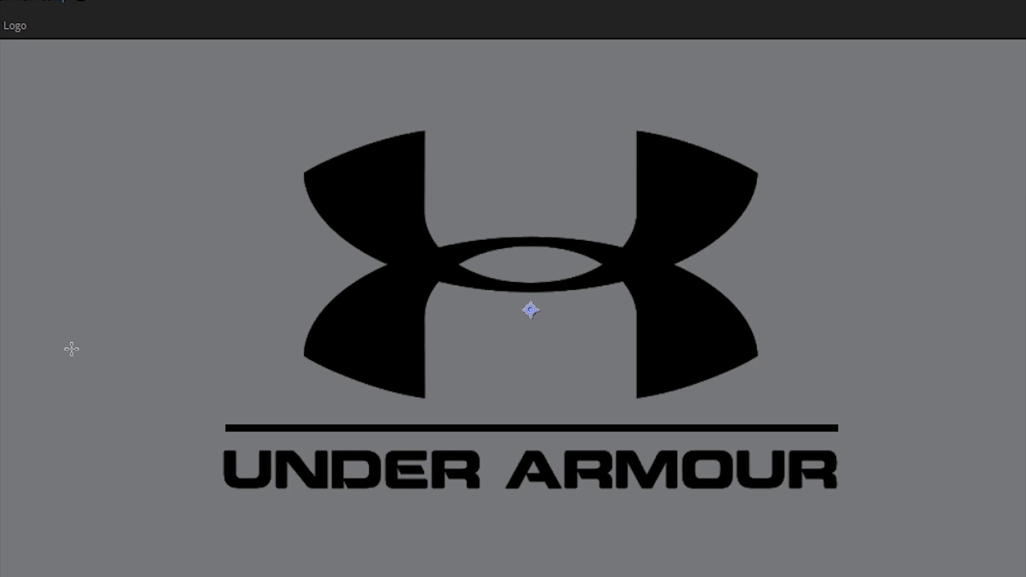
pyautogui.moveTo(110, 158); pyautogui.dragTo(899, 427)
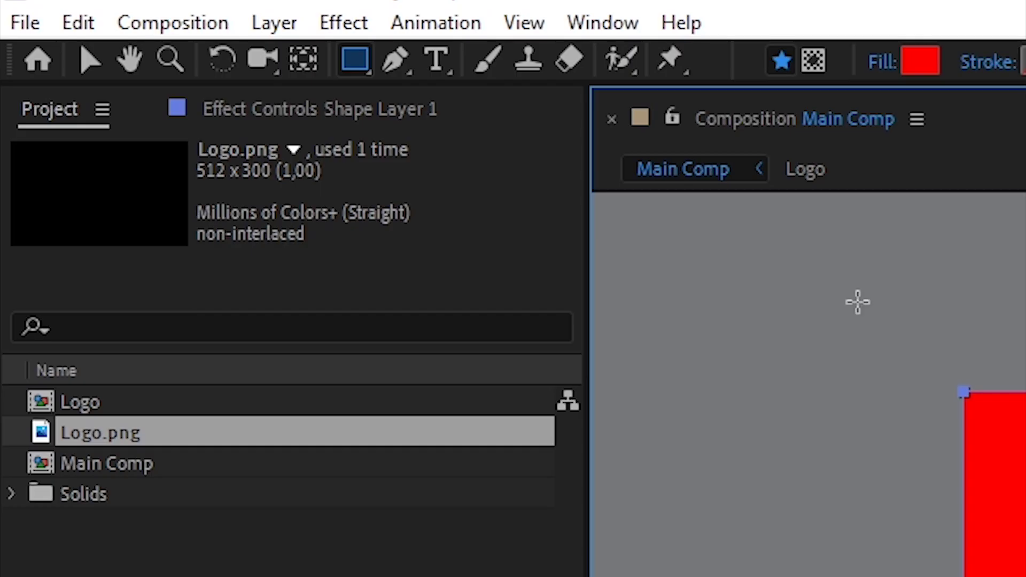
# - Nudge the red rectangle downward until its lower edge lines up with the bottom edge of the line
pyautogui.click(82, 63)
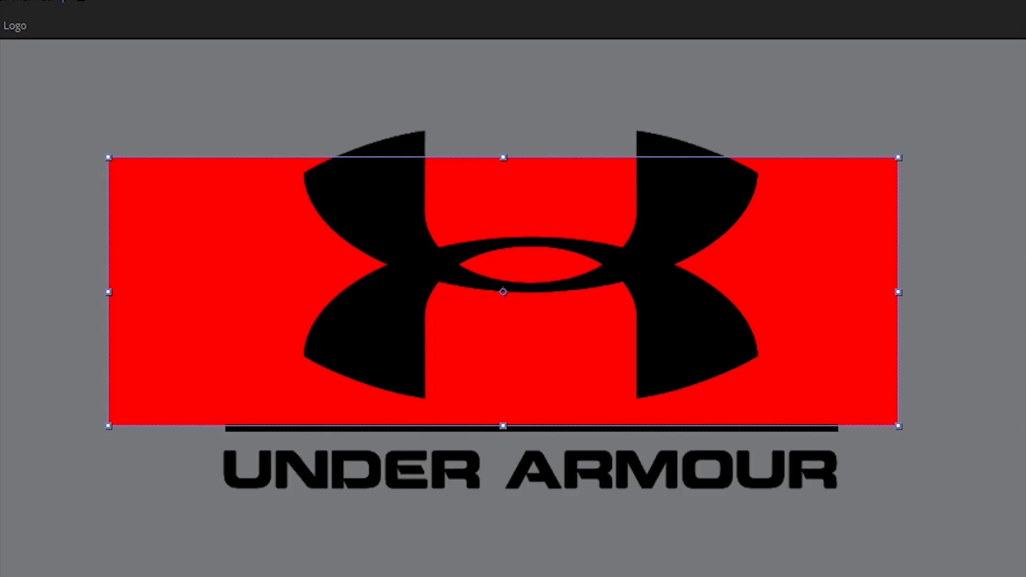
pyautogui.press('Down')
pyautogui.press('Down')
pyautogui.press('Down')
pyautogui.press('Down')
pyautogui.press('Down')
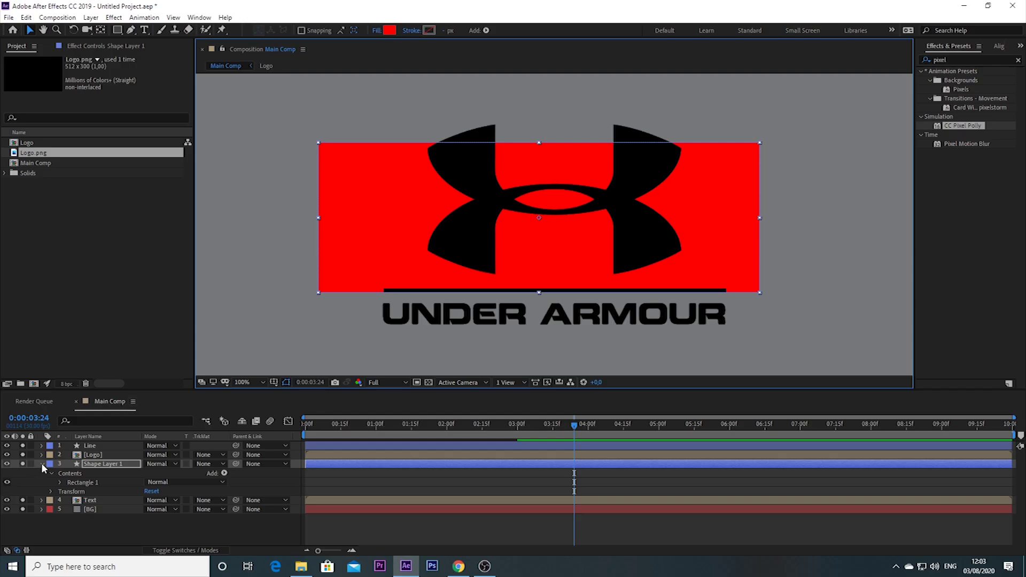
# - Collapse the shape layer and set the Text layer's track matte to Alpha Inverted Matte "Shape Layer 1"
pyautogui.click(41, 464)
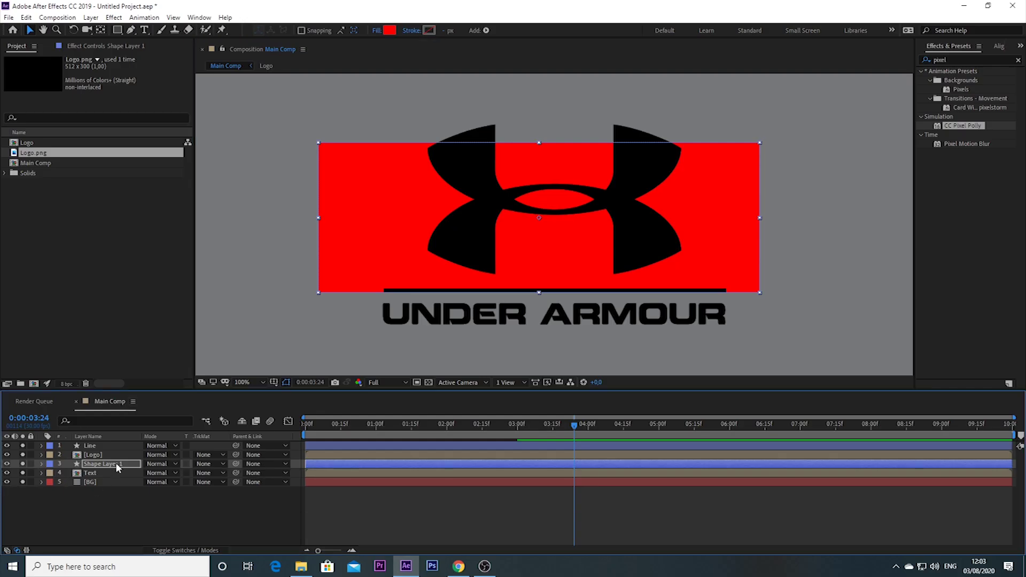
pyautogui.click(110, 473)
pyautogui.click(222, 473)
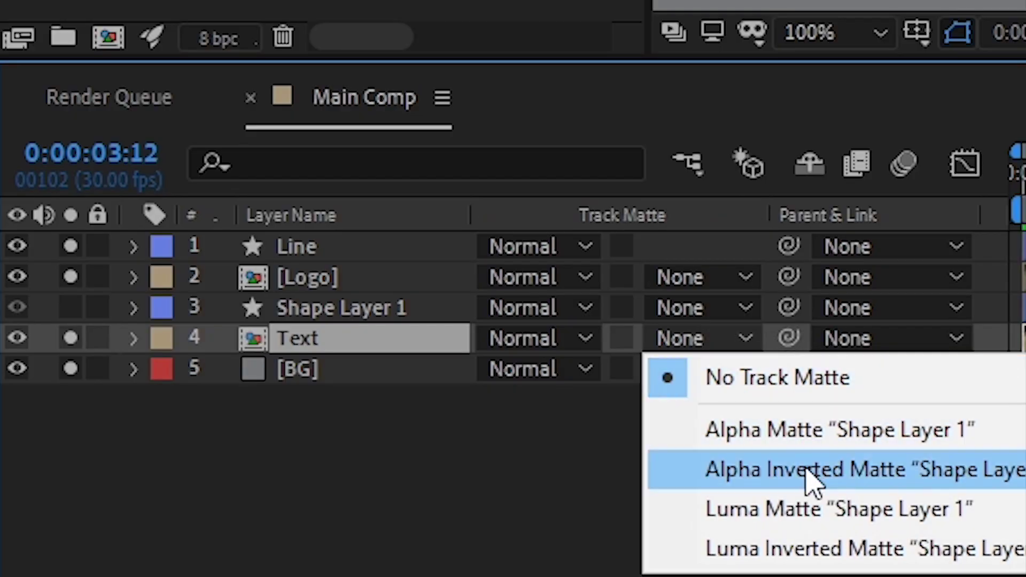
pyautogui.click(812, 478)
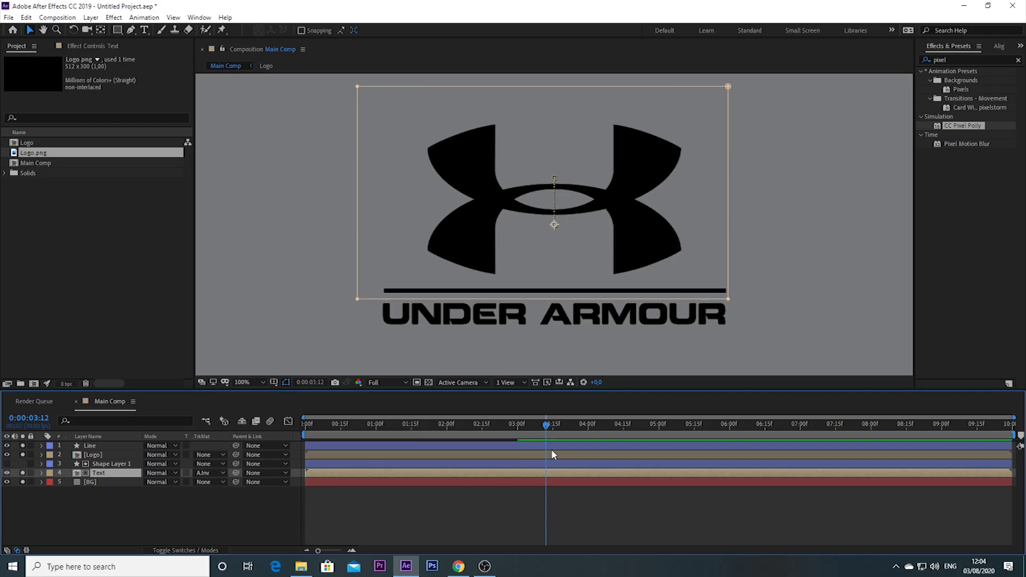
# - Move the current time to 0:00:02:26 and add a new shape layer directly above the Logo layer
pyautogui.moveTo(546, 423); pyautogui.dragTo(509, 449)
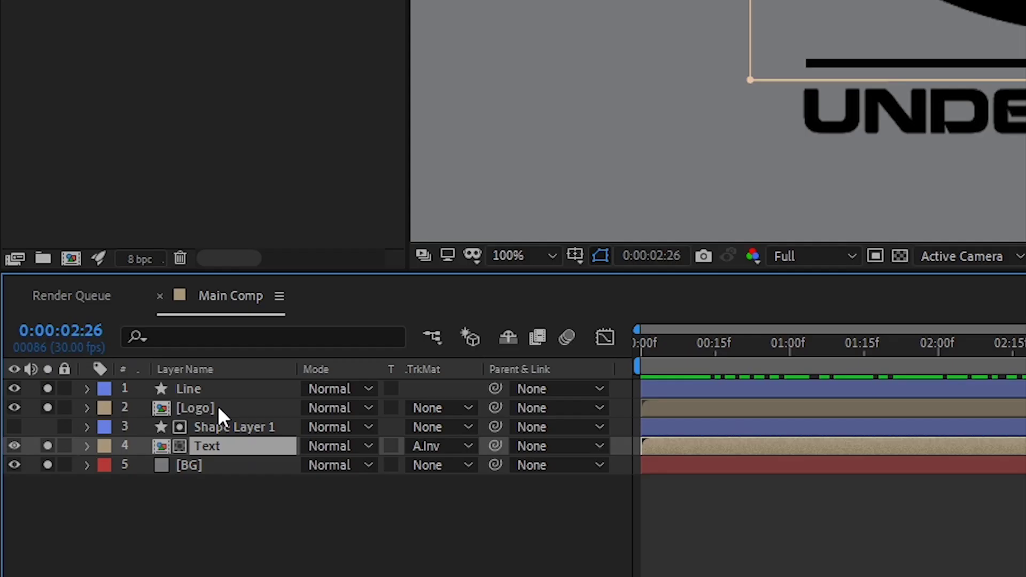
pyautogui.click(104, 453)
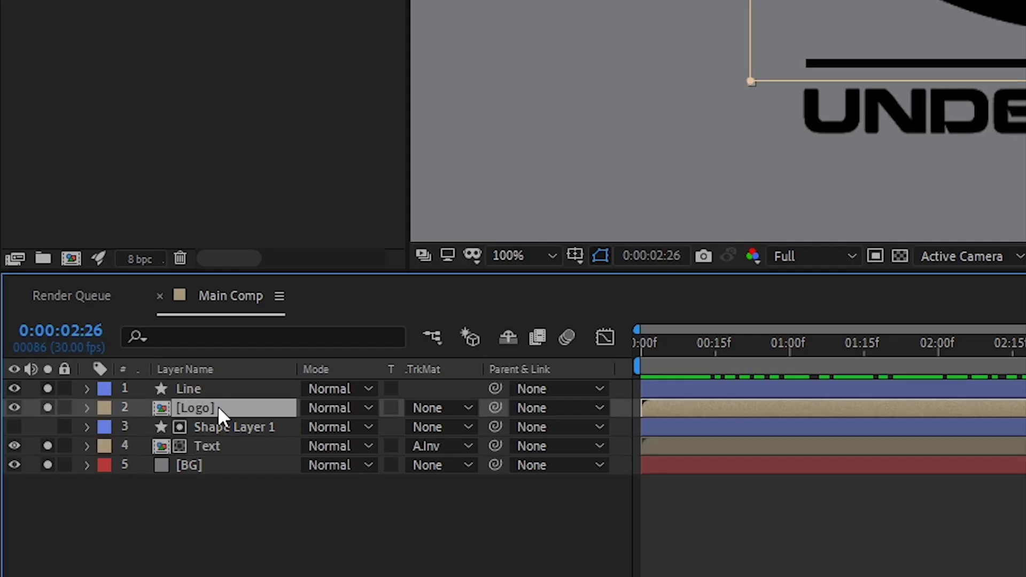
pyautogui.rightClick(332, 531)
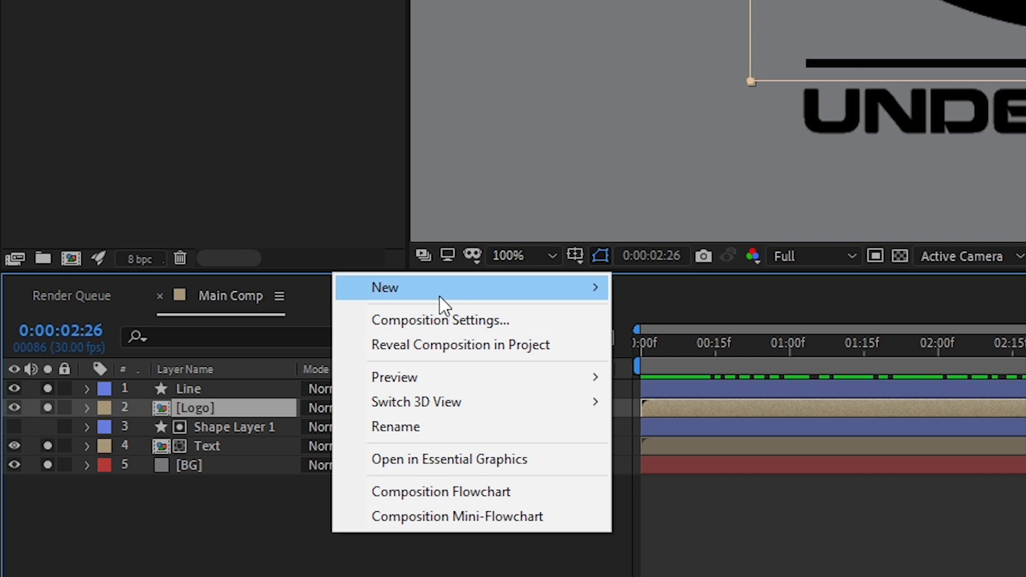
pyautogui.moveTo(447, 297)
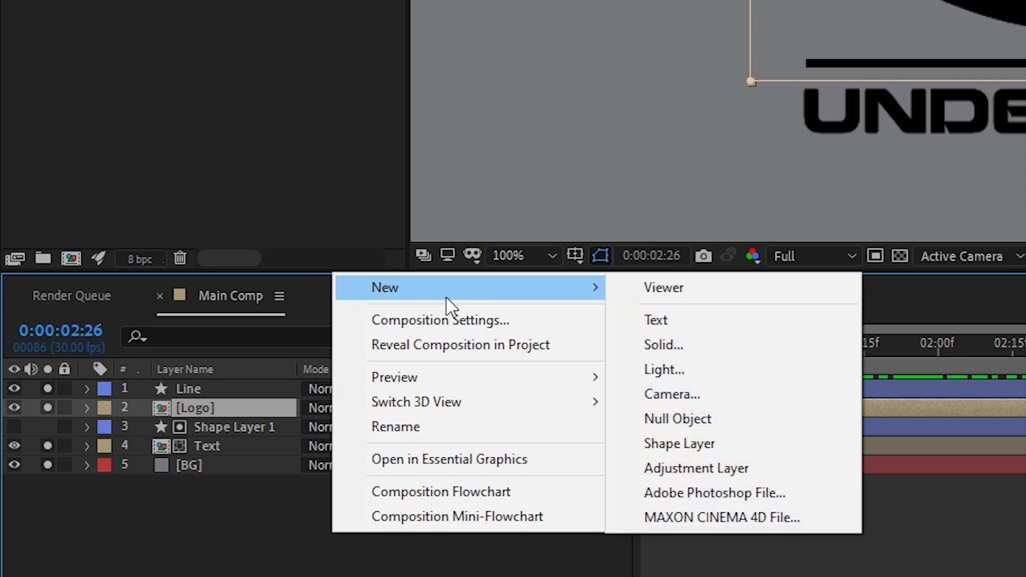
pyautogui.click(705, 444)
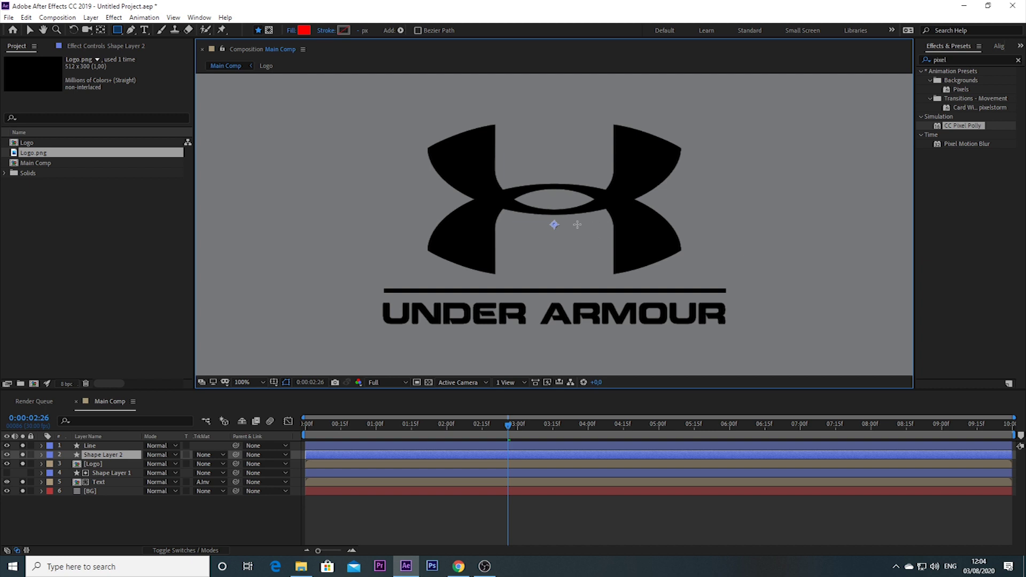
# - Draw a wide red rectangle from the line downward, covering the UNDER ARMOUR text and extending past both ends of the line
pyautogui.press('h')
pyautogui.moveTo(394, 238); pyautogui.dragTo(381, 139)
pyautogui.press('q')
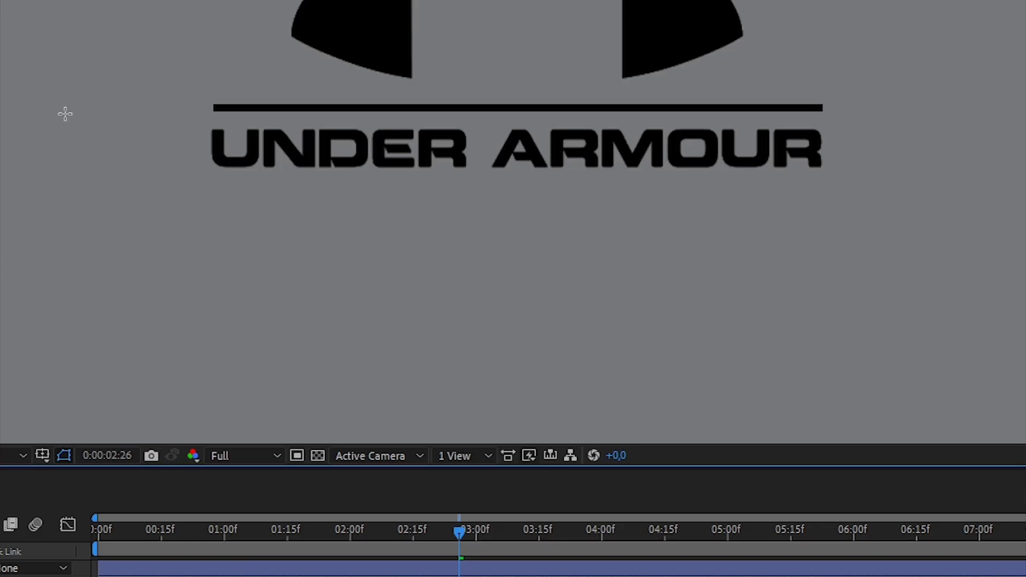
pyautogui.moveTo(63, 106); pyautogui.dragTo(978, 504)
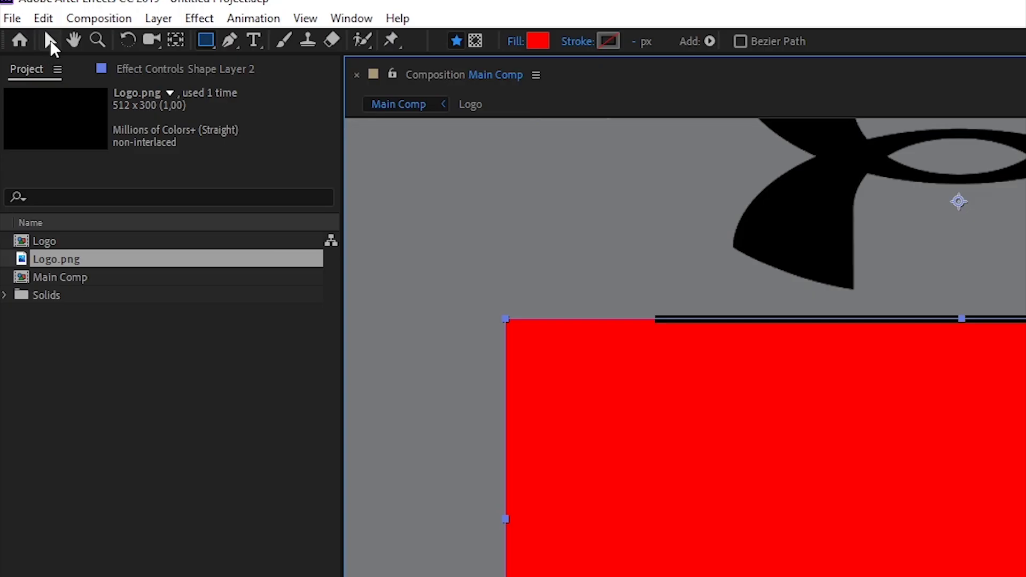
pyautogui.click(50, 39)
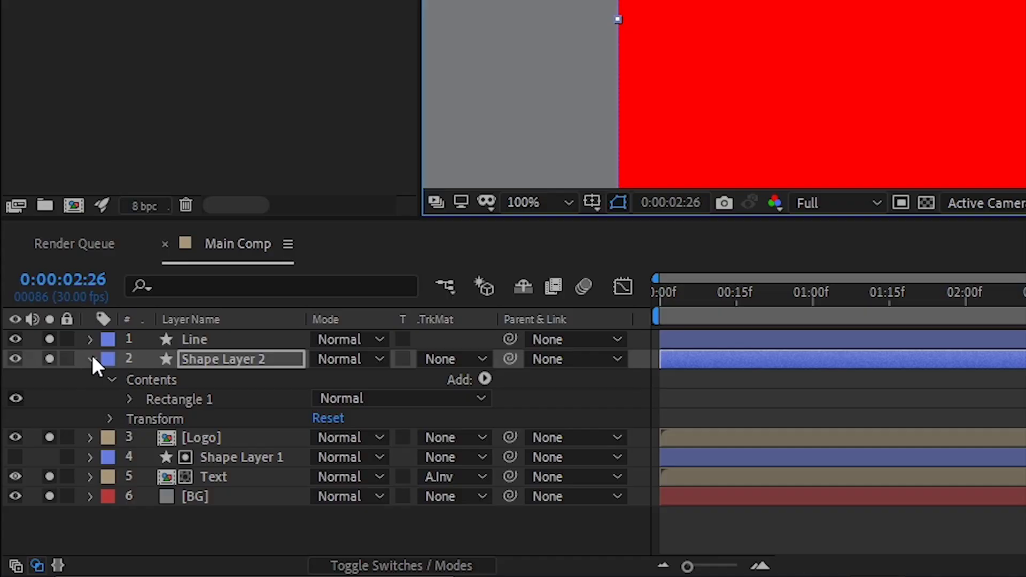
# - Collapse the new shape layer and set the Logo layer's track matte to Alpha Inverted Matte "Shape Layer 2"
pyautogui.click(42, 455)
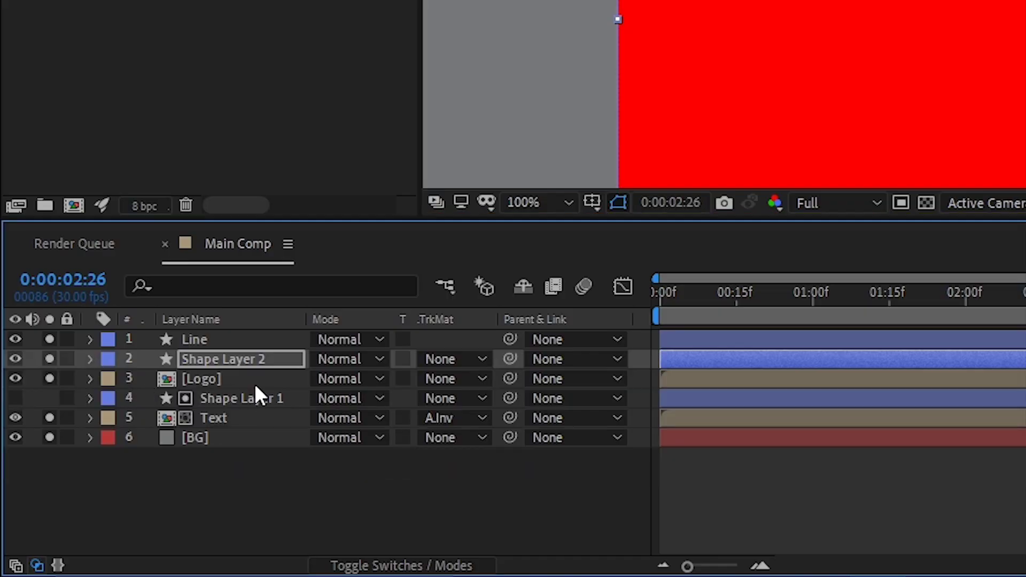
pyautogui.click(229, 379)
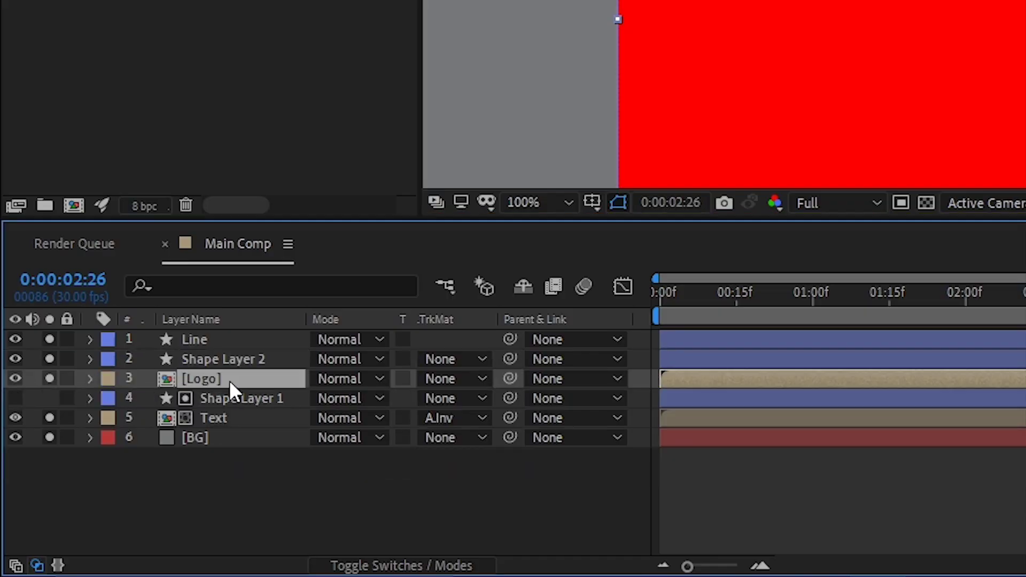
pyautogui.click(480, 378)
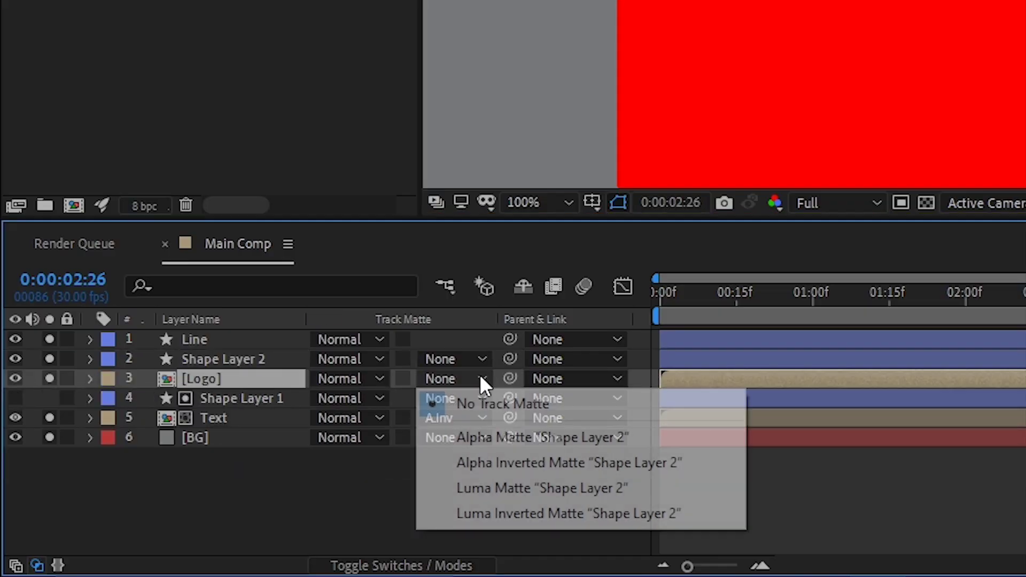
pyautogui.click(525, 464)
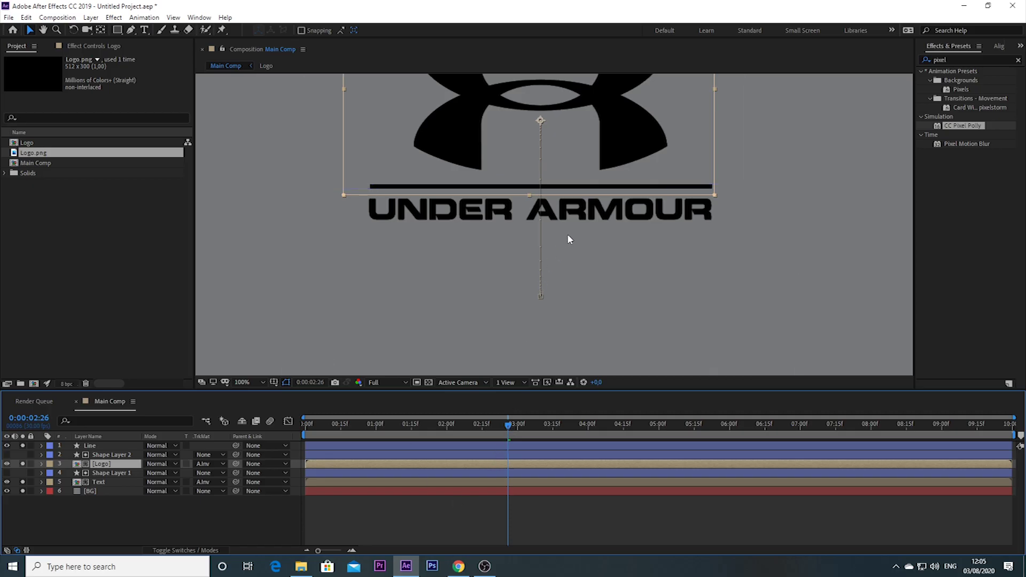
# - Preview the matted logo animation from the first frame
pyautogui.moveTo(557, 151); pyautogui.dragTo(565, 228)
pyautogui.press('v')
pyautogui.moveTo(508, 425); pyautogui.dragTo(390, 424)
pyautogui.press('Home')
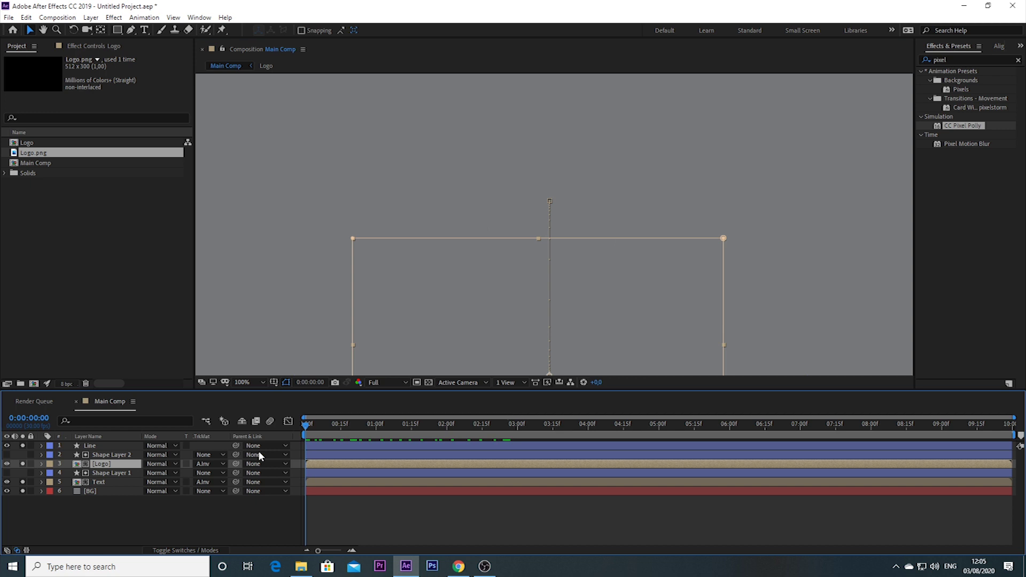
pyautogui.press('space')
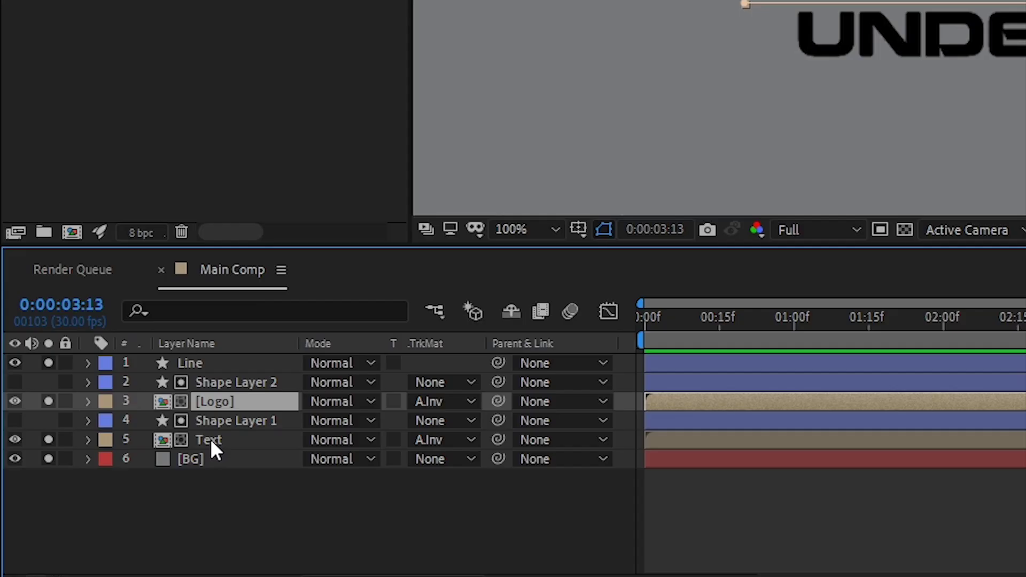
# - Pre-compose all layers from Line through Text into a new composition named "Animation", moving all attributes into it
pyautogui.click(100, 482)
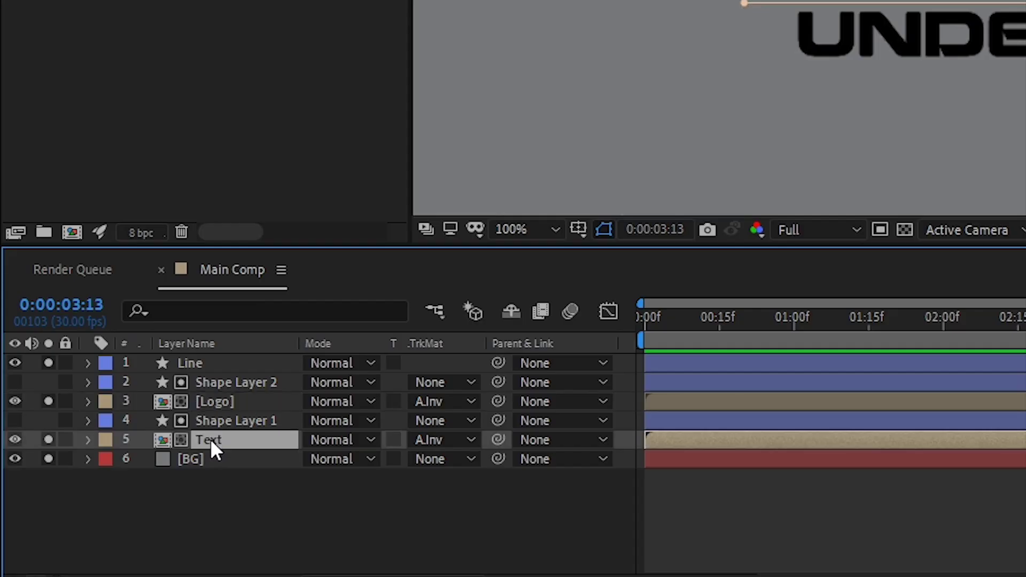
pyautogui.keyDown('shift'); pyautogui.click(221, 363); pyautogui.keyUp('shift')
pyautogui.rightClick(249, 396)
pyautogui.click(321, 301)
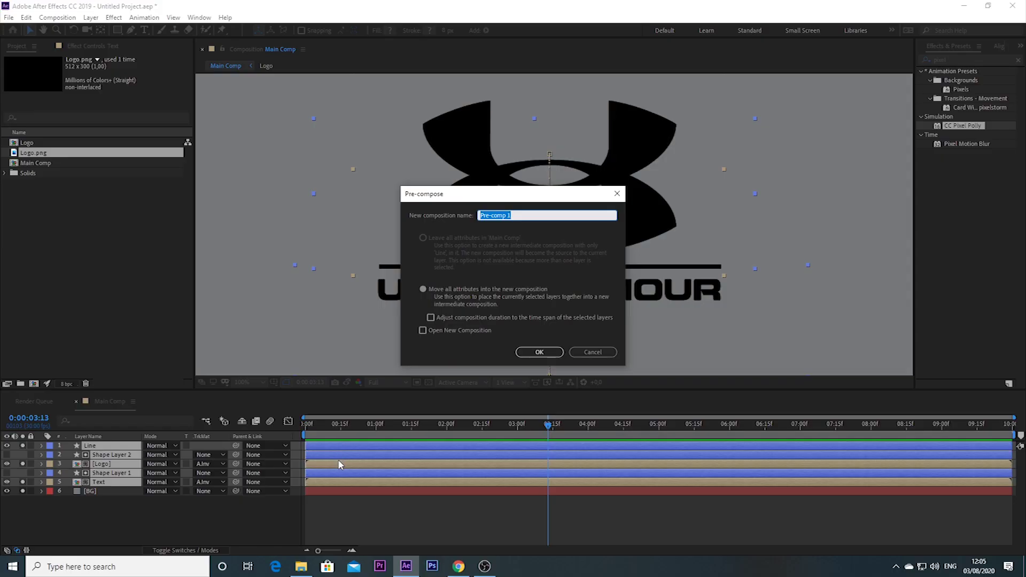
pyautogui.write('A')
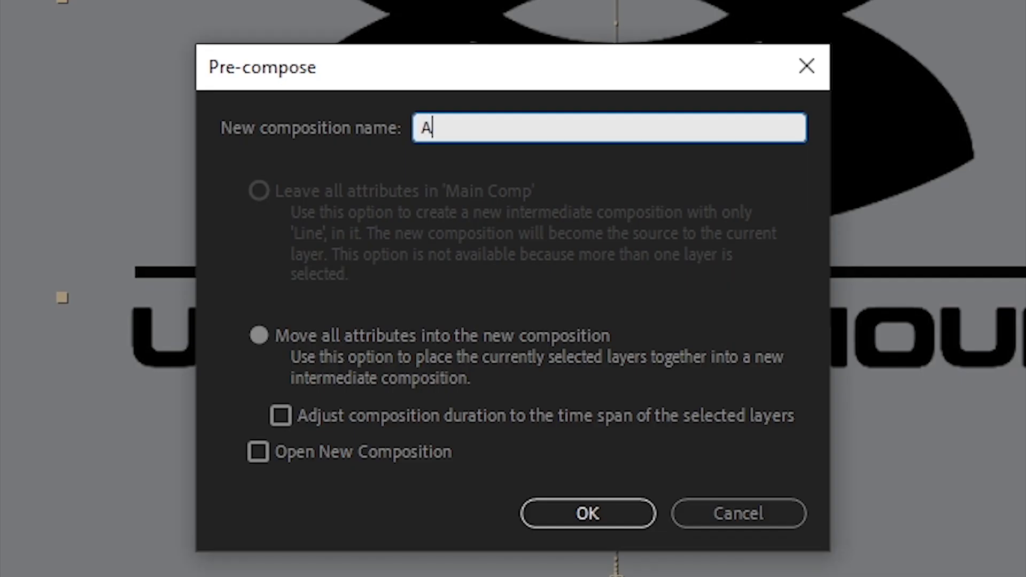
pyautogui.write('nimation')
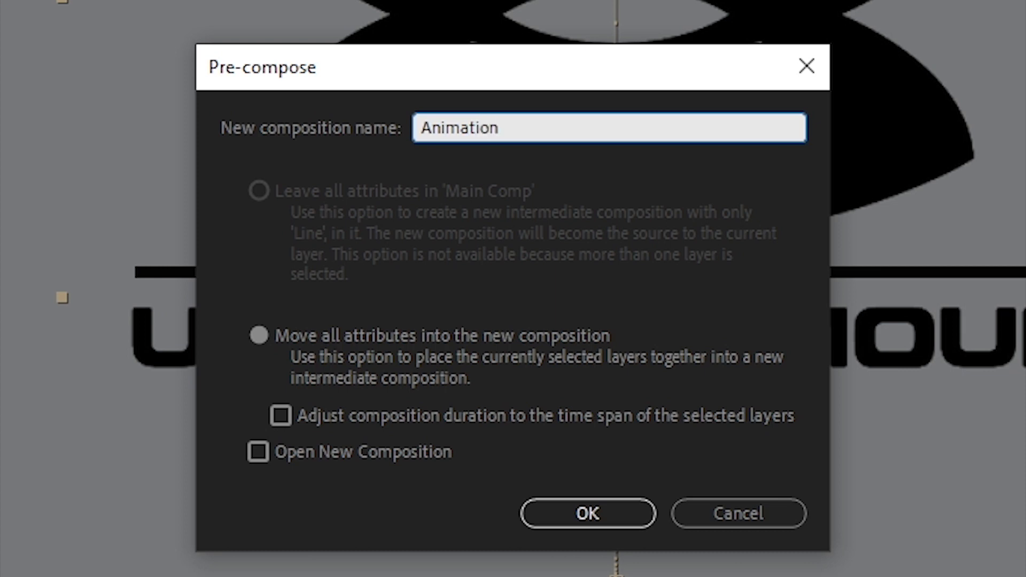
pyautogui.click(582, 511)
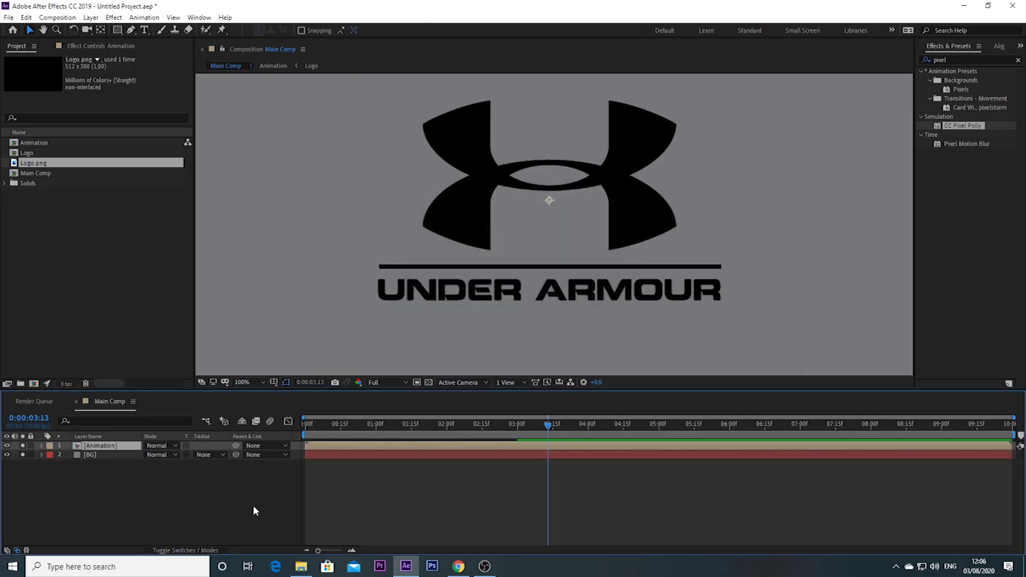
# - Find the Fill effect and apply it to the Animation layer
pyautogui.hotkey('ctrl', '5')
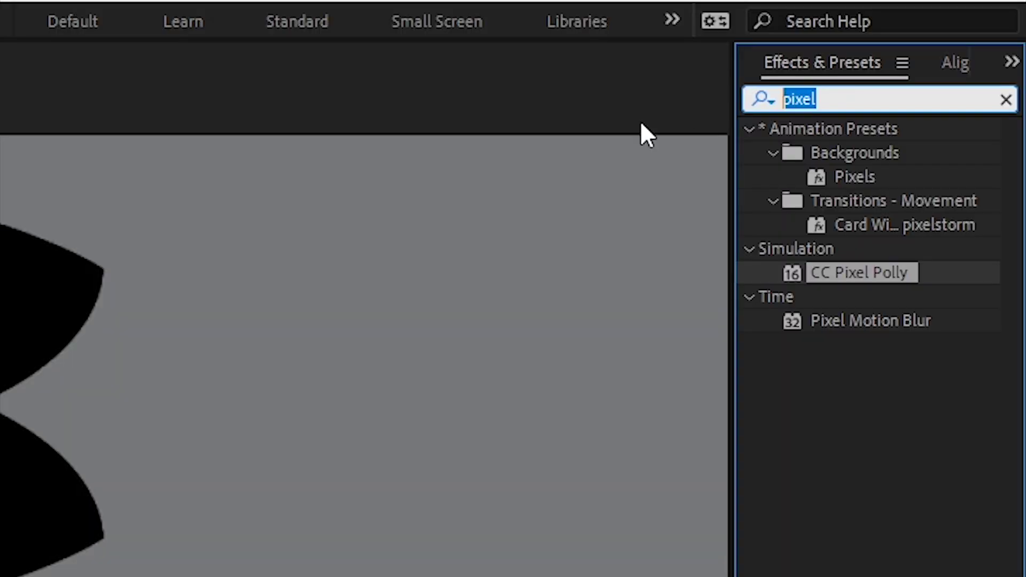
pyautogui.write('fill')
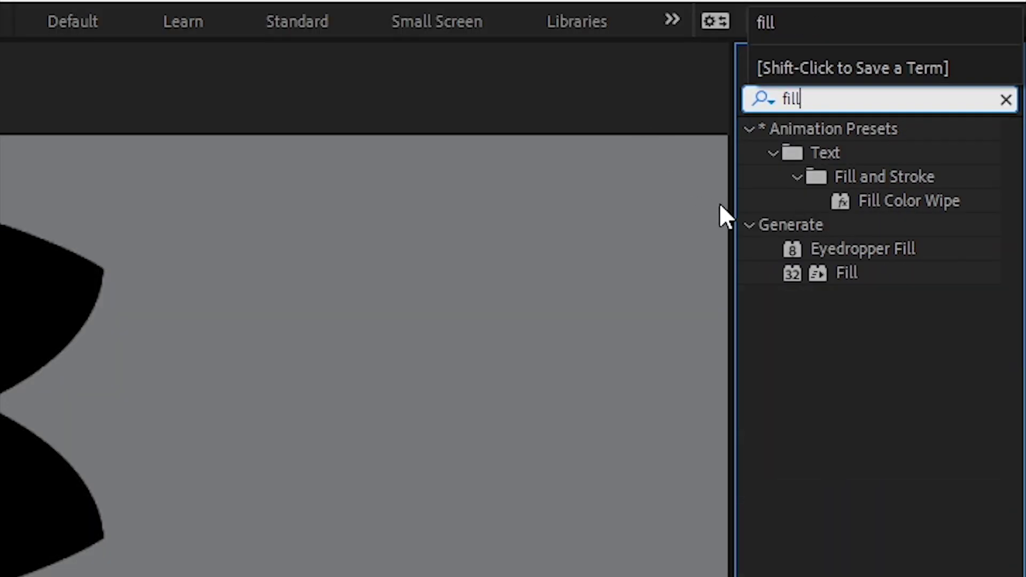
pyautogui.click(852, 271)
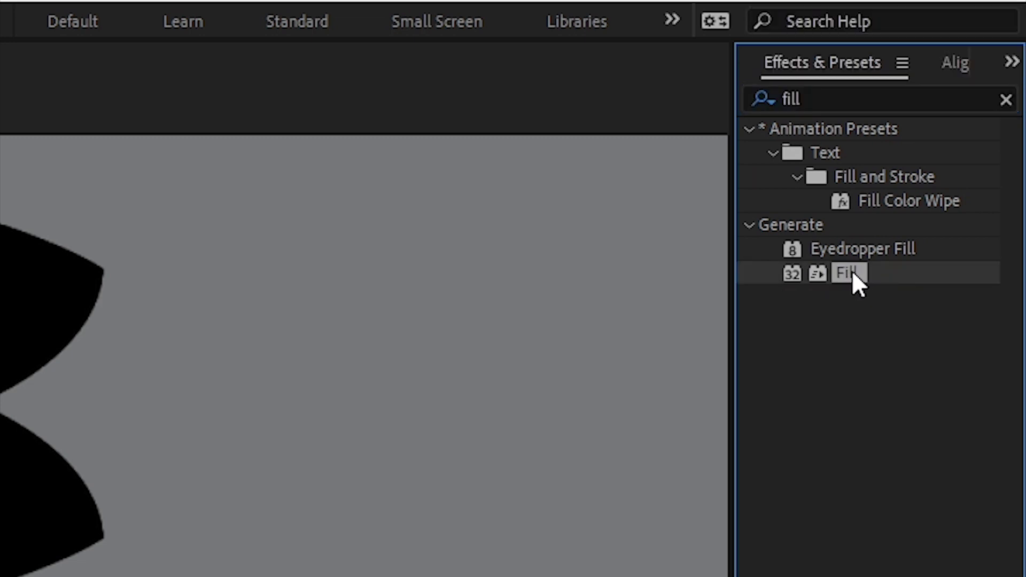
pyautogui.moveTo(850, 270); pyautogui.dragTo(112, 452)
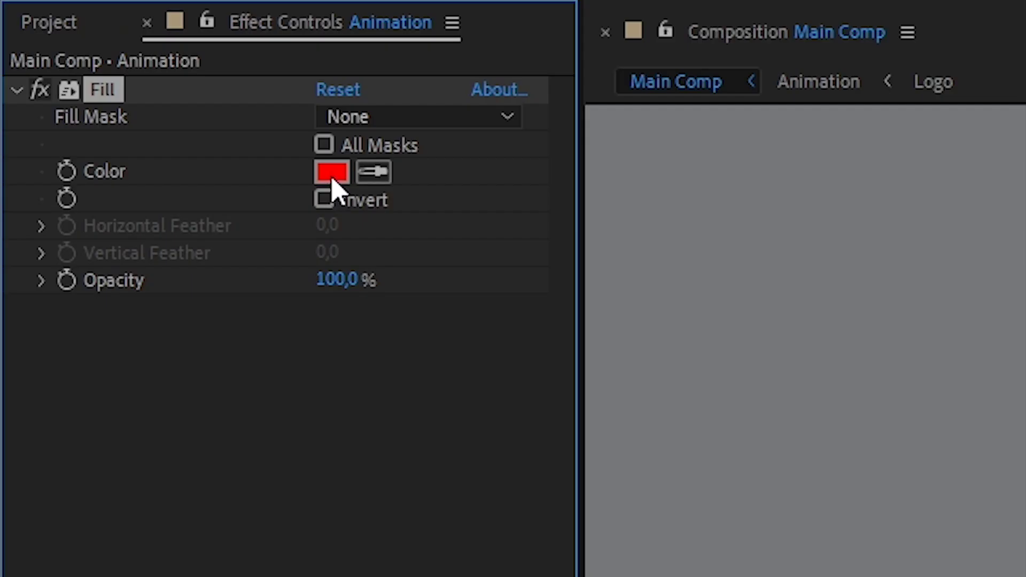
# - Set the Fill effect's color to the near-black 1A1A1A
pyautogui.click(111, 97)
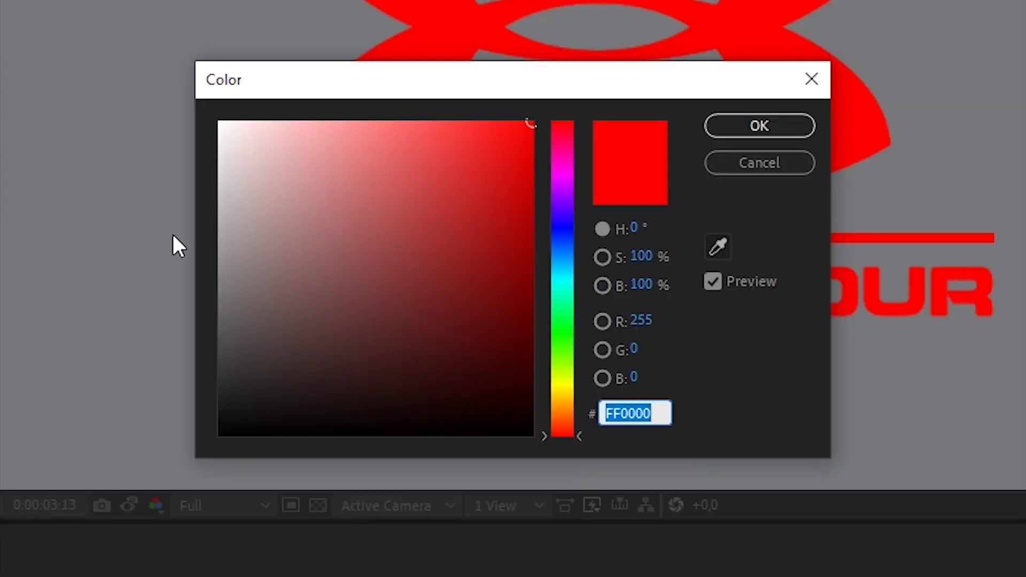
pyautogui.click(717, 247)
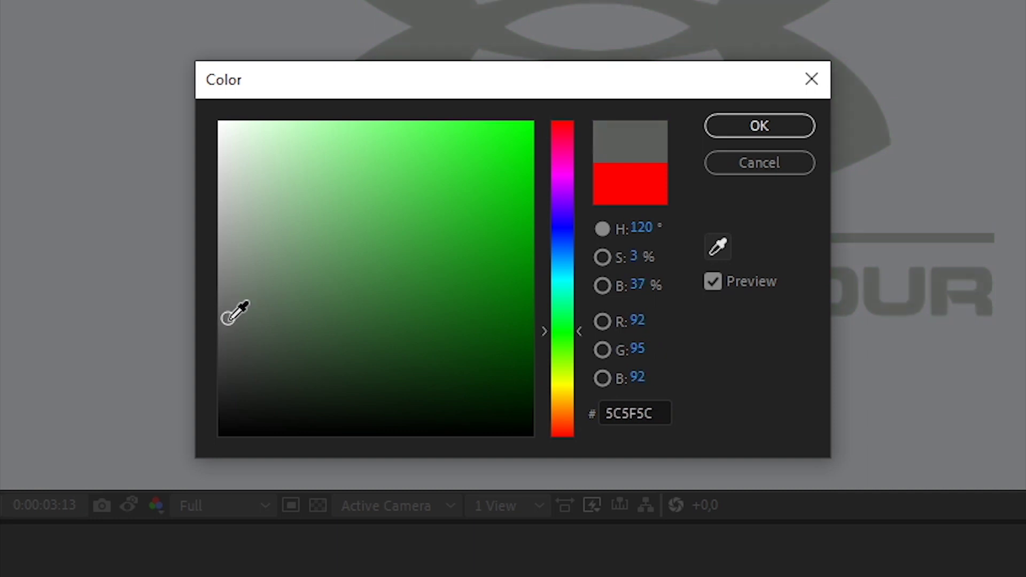
pyautogui.click(227, 318)
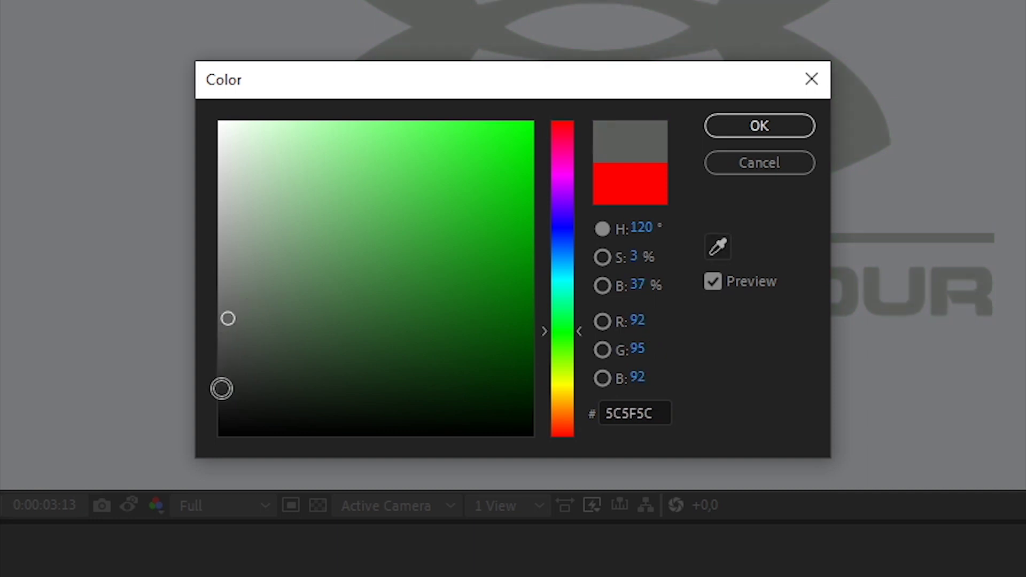
pyautogui.click(223, 386)
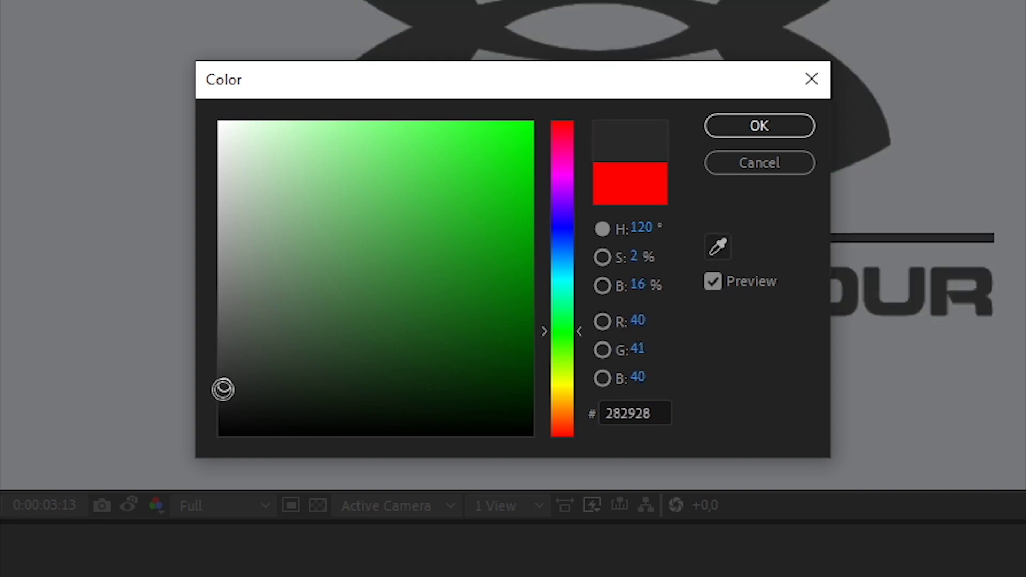
pyautogui.click(220, 404)
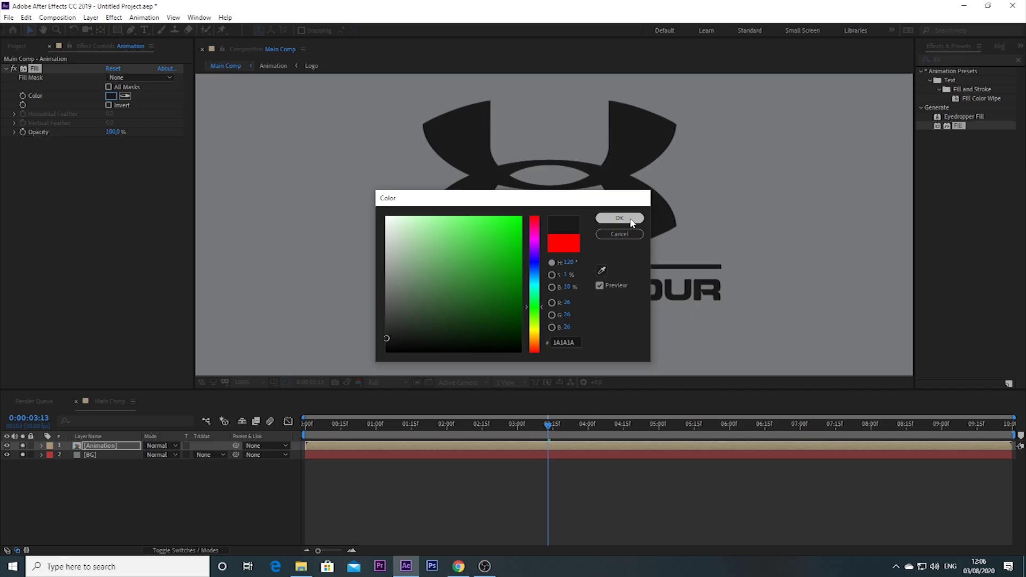
pyautogui.click(784, 122)
# - Select the Animation layer and preview the recolored animation from the start
pyautogui.click(127, 444)
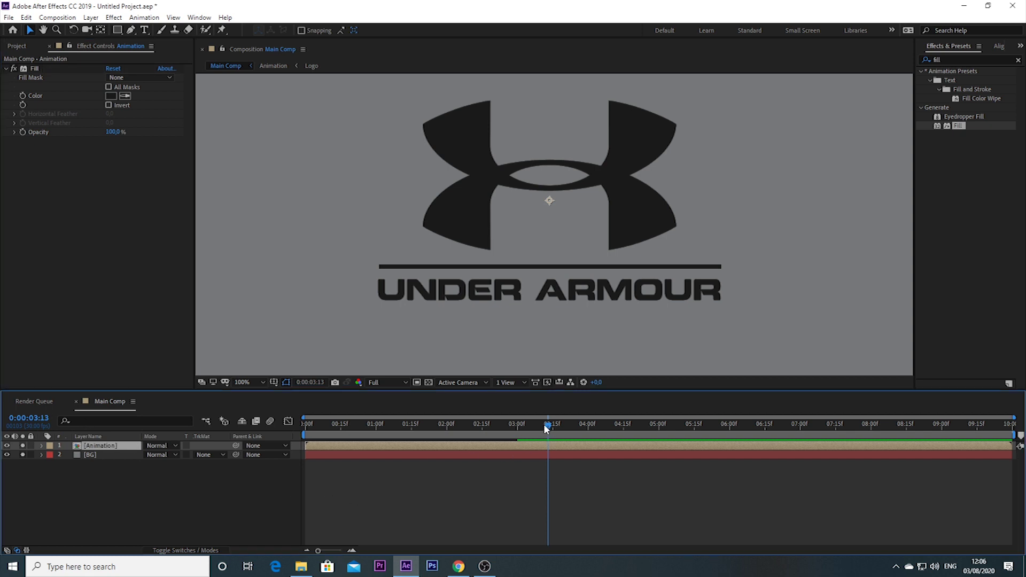
pyautogui.moveTo(540, 428); pyautogui.dragTo(246, 509)
pyautogui.press('space')
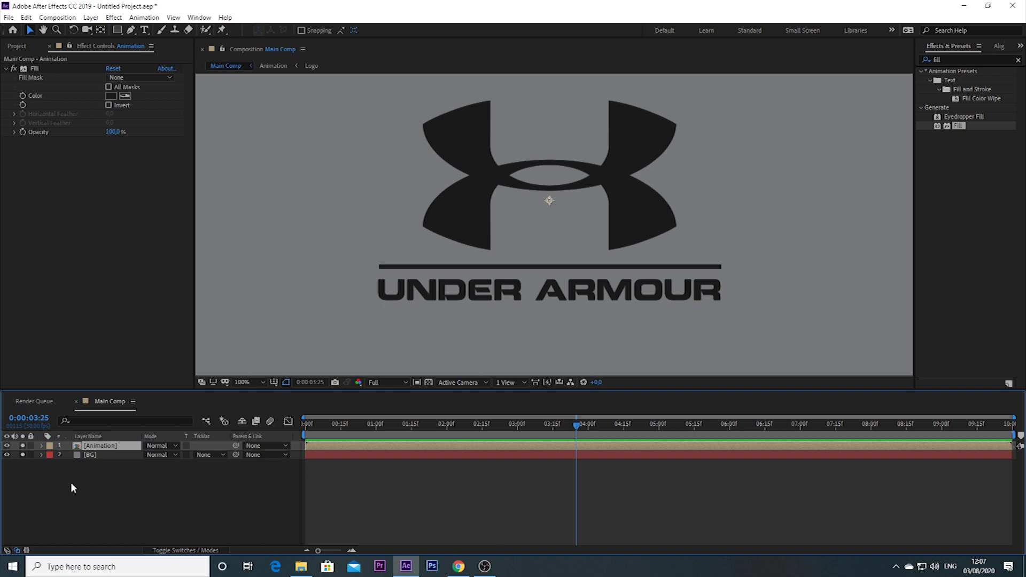
# - Duplicate the Animation layer and rename the lower copy "Shadow"
pyautogui.click(25, 17)
pyautogui.click(77, 156)
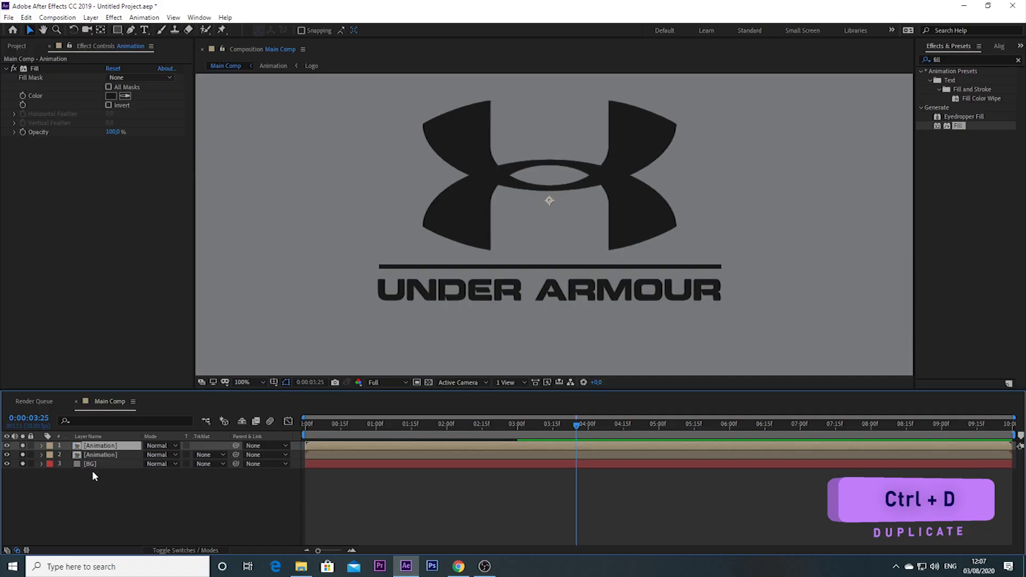
pyautogui.click(104, 454)
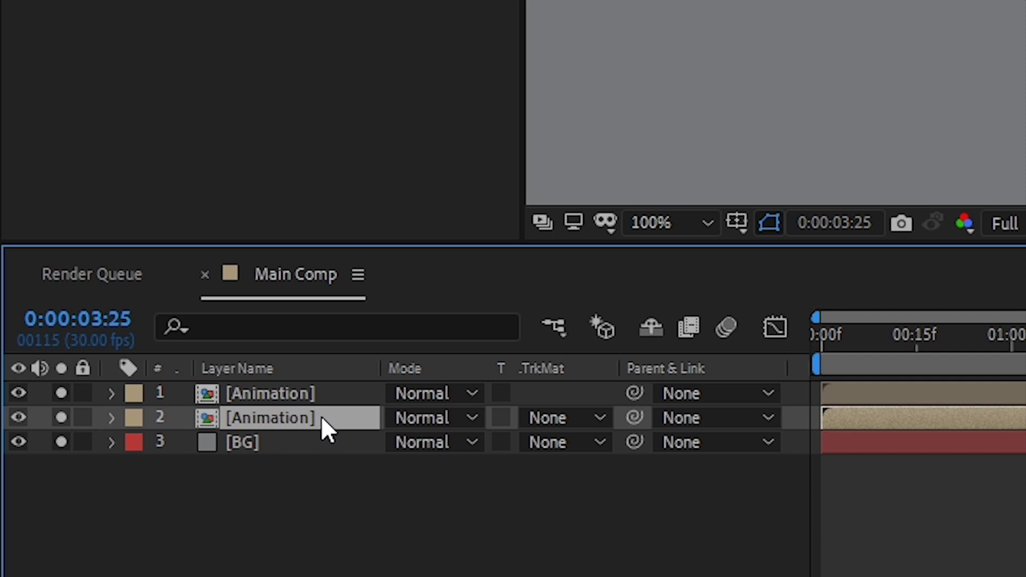
pyautogui.rightClick(120, 453)
pyautogui.click(383, 396)
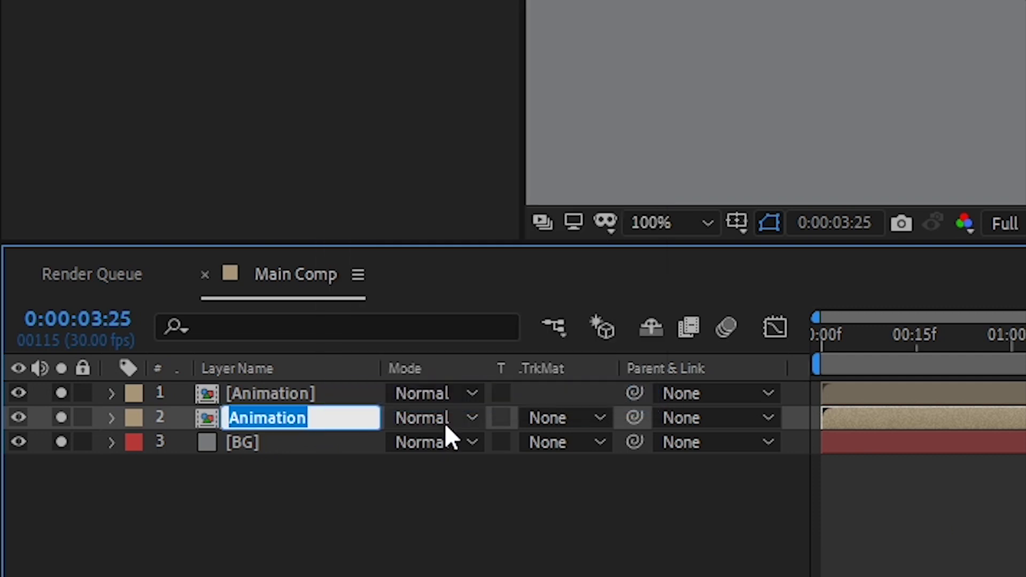
pyautogui.write('S')
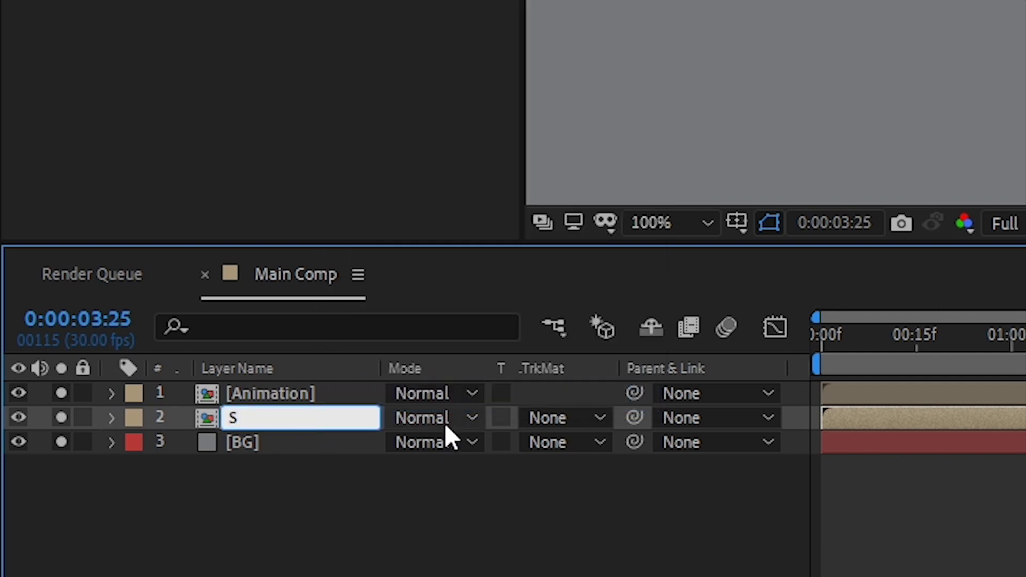
pyautogui.write('hadow')
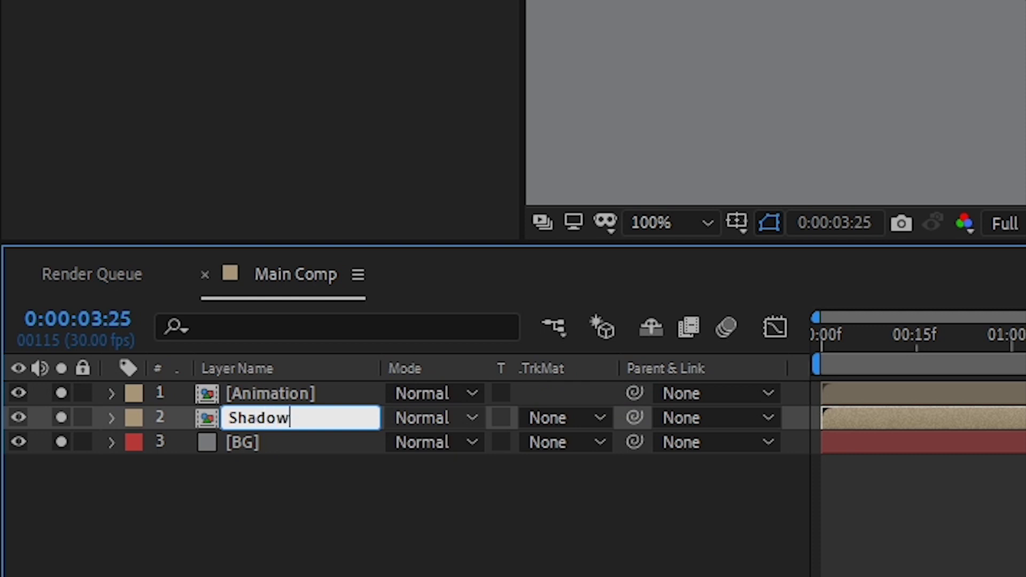
# - Find the CC Radial Fast Blur effect and apply it to the Shadow layer
pyautogui.click(369, 565)
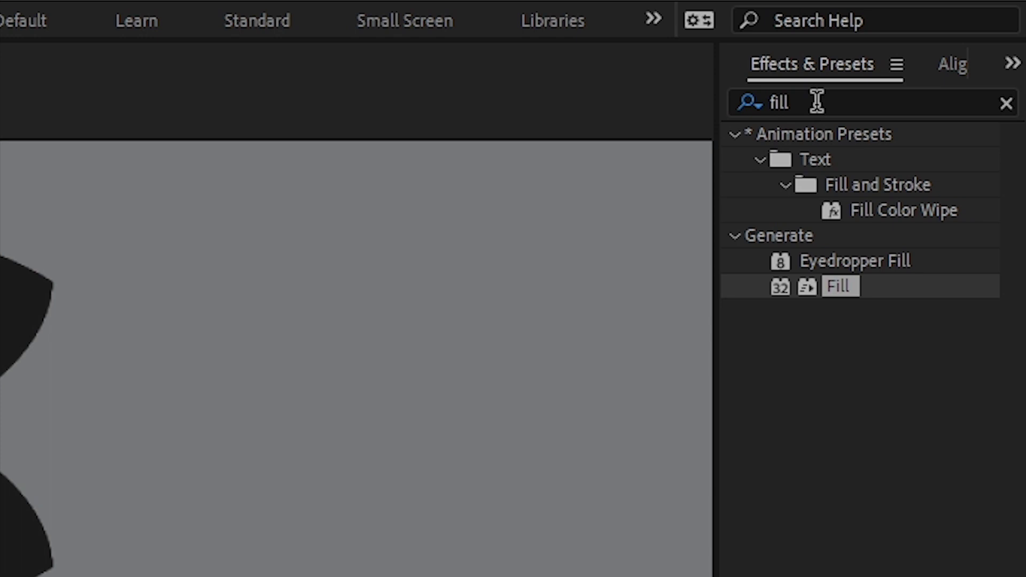
pyautogui.click(816, 102)
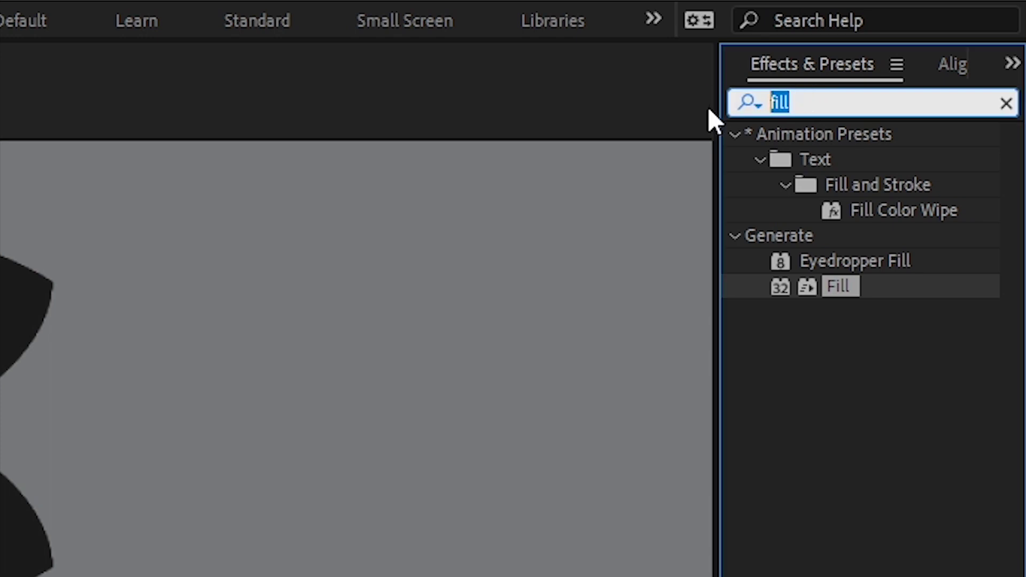
pyautogui.write('radial')
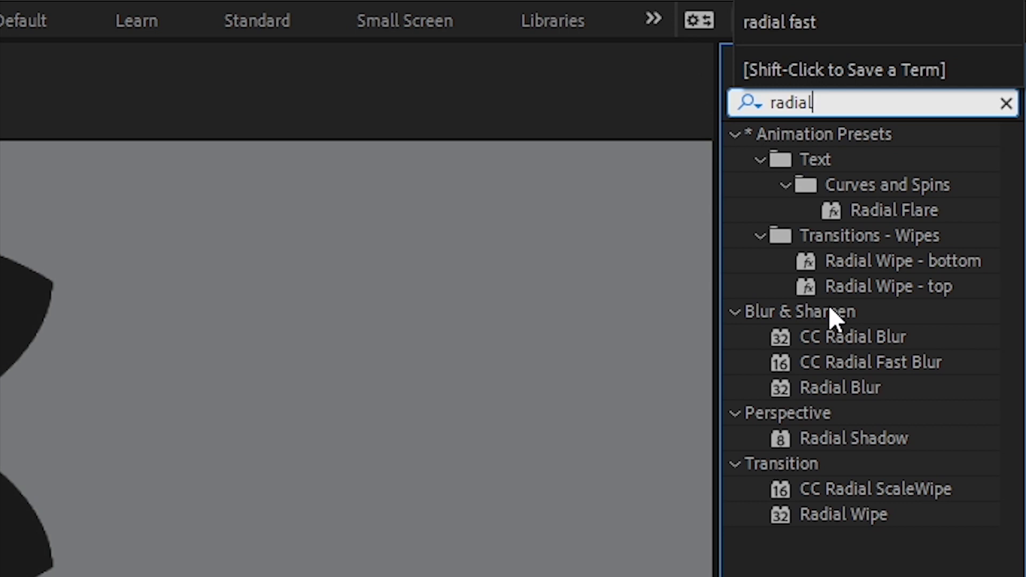
pyautogui.click(893, 362)
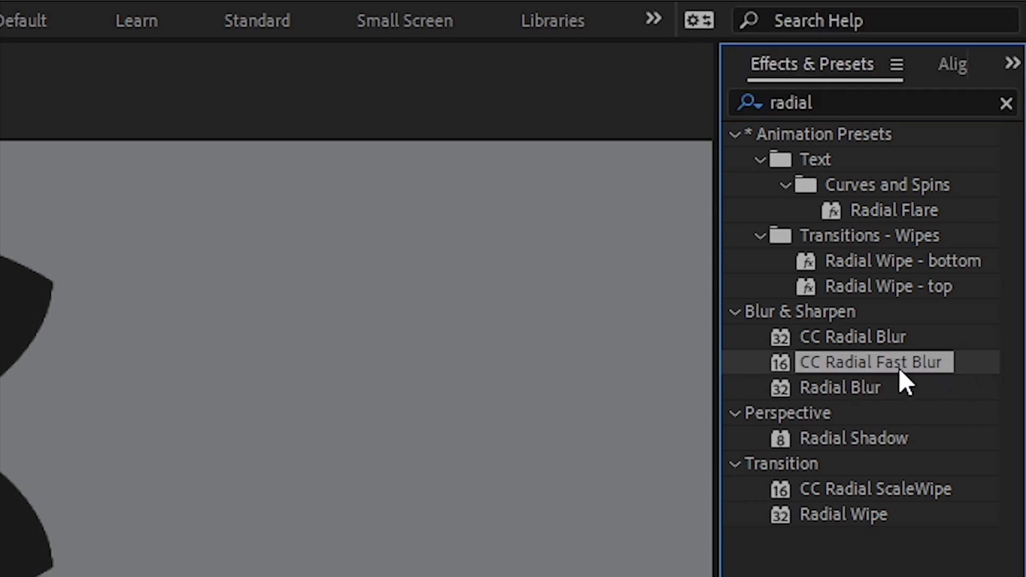
pyautogui.moveTo(899, 359); pyautogui.dragTo(116, 458)
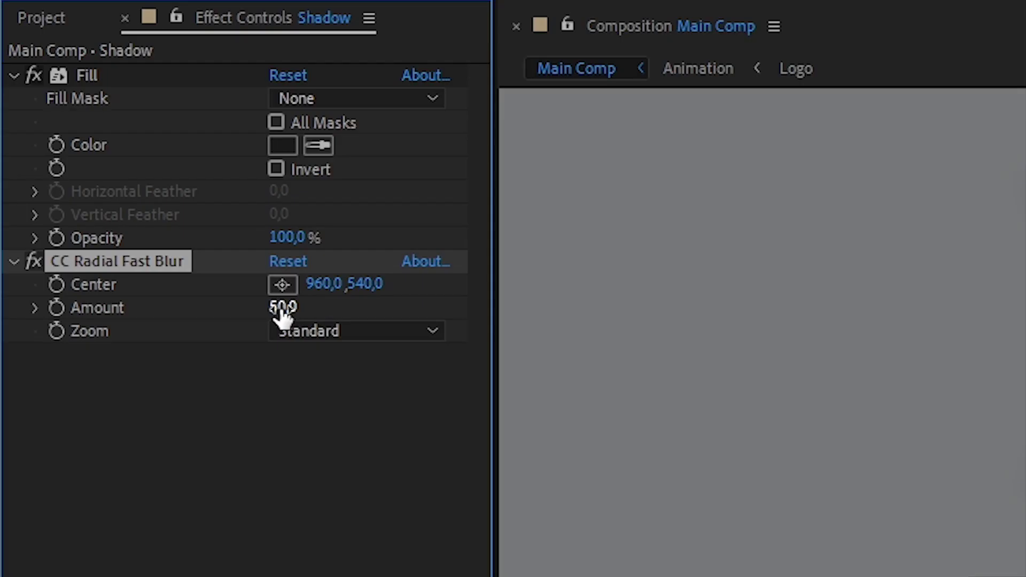
# - Set the CC Radial Fast Blur amount to 70 and move its center above the logo's right end, to about 1296, 318
pyautogui.click(281, 308)
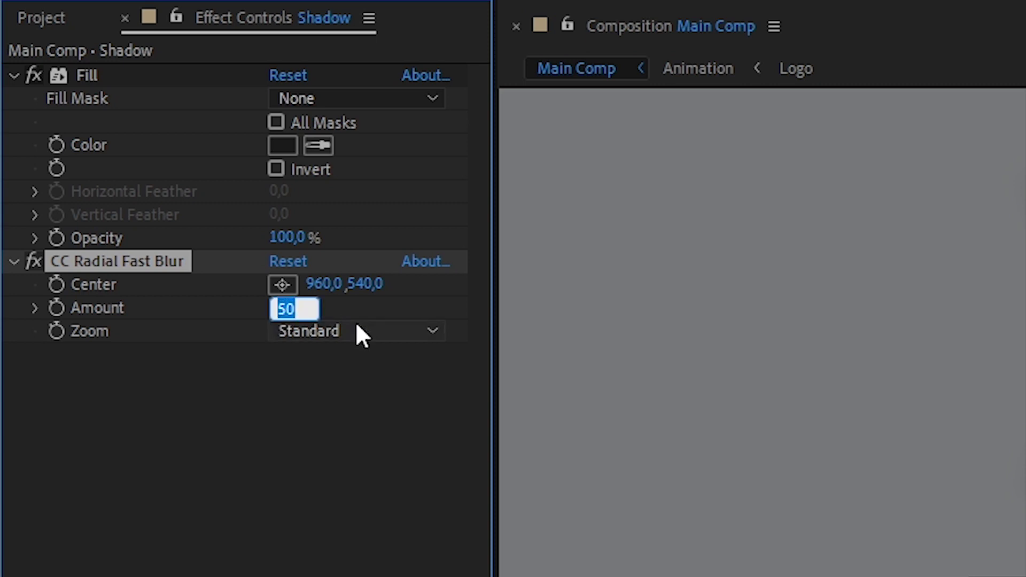
pyautogui.write('70')
pyautogui.press('Return')
pyautogui.click(283, 285)
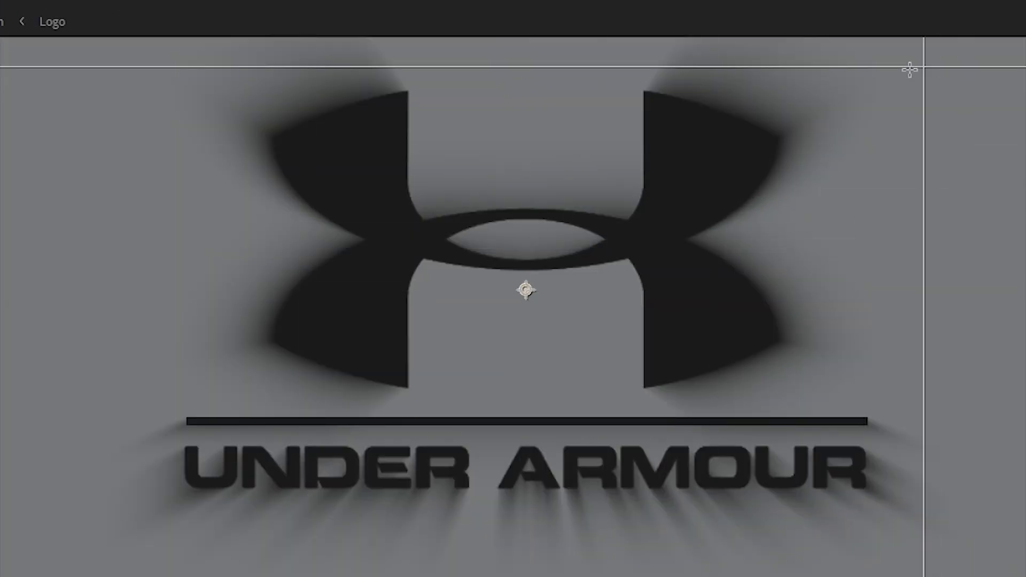
pyautogui.click(885, 53)
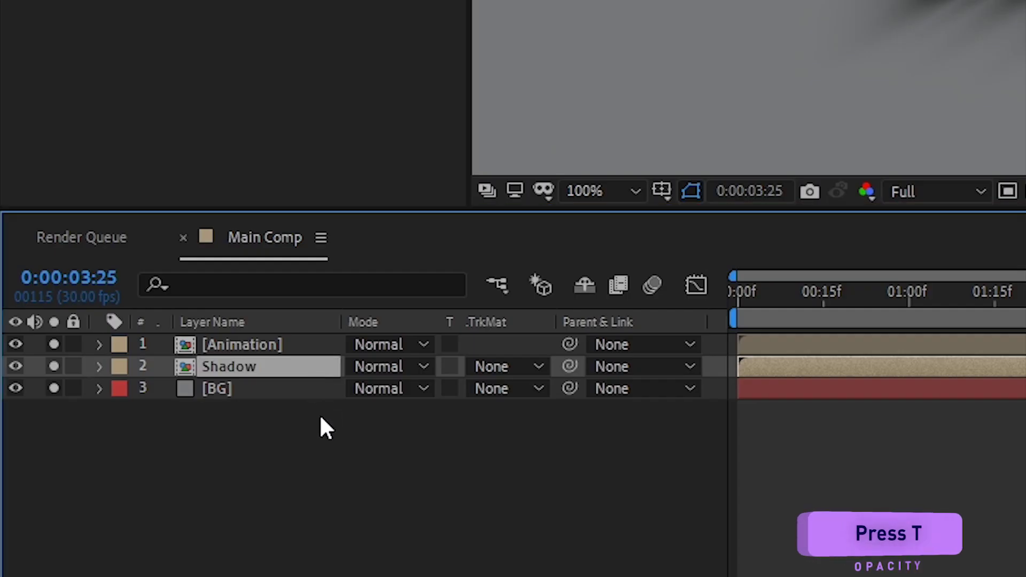
# - Set the Shadow layer's opacity to 70%
pyautogui.press('t')
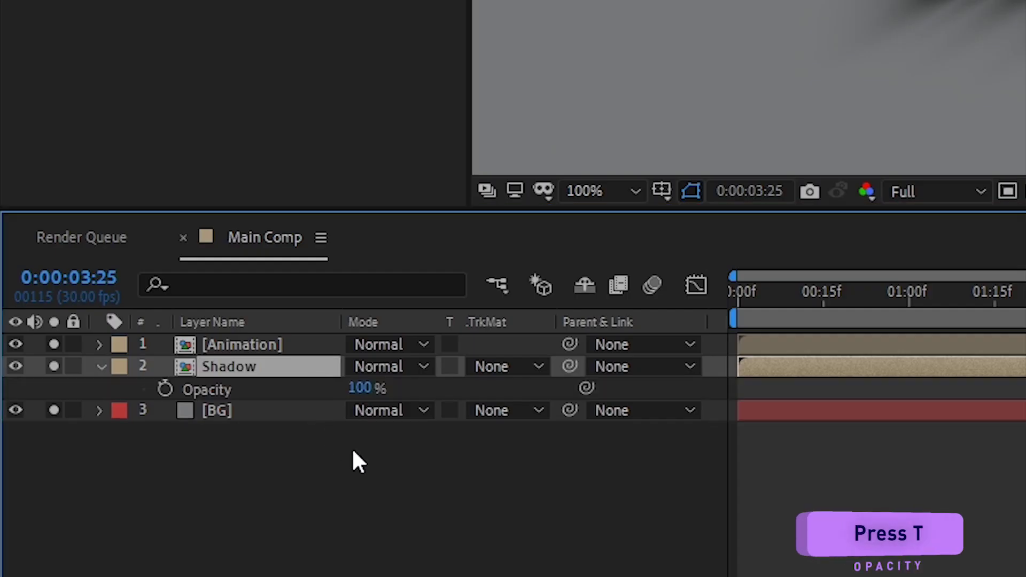
pyautogui.click(360, 388)
pyautogui.write('70')
pyautogui.press('Return')
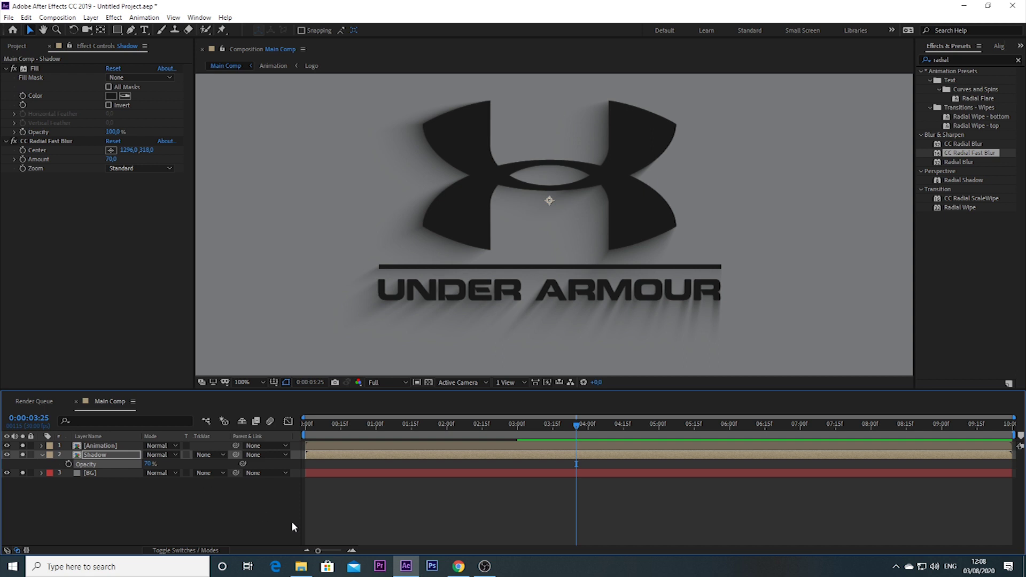
# - Return to the start of Main Comp, collapse the Shadow layer's properties and preview the animation with its shadow
pyautogui.moveTo(576, 421); pyautogui.dragTo(255, 487)
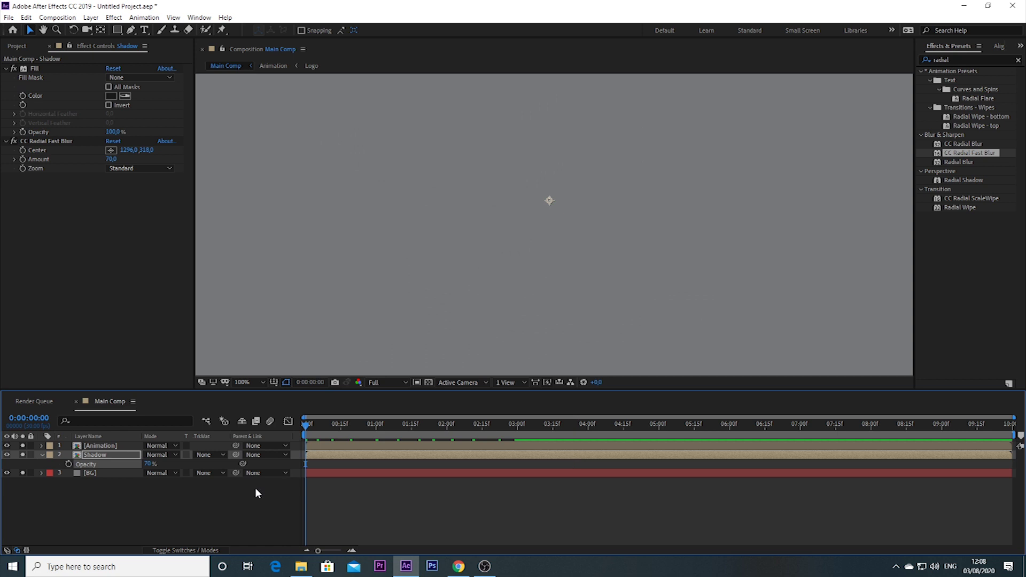
pyautogui.click(41, 455)
pyautogui.click(72, 501)
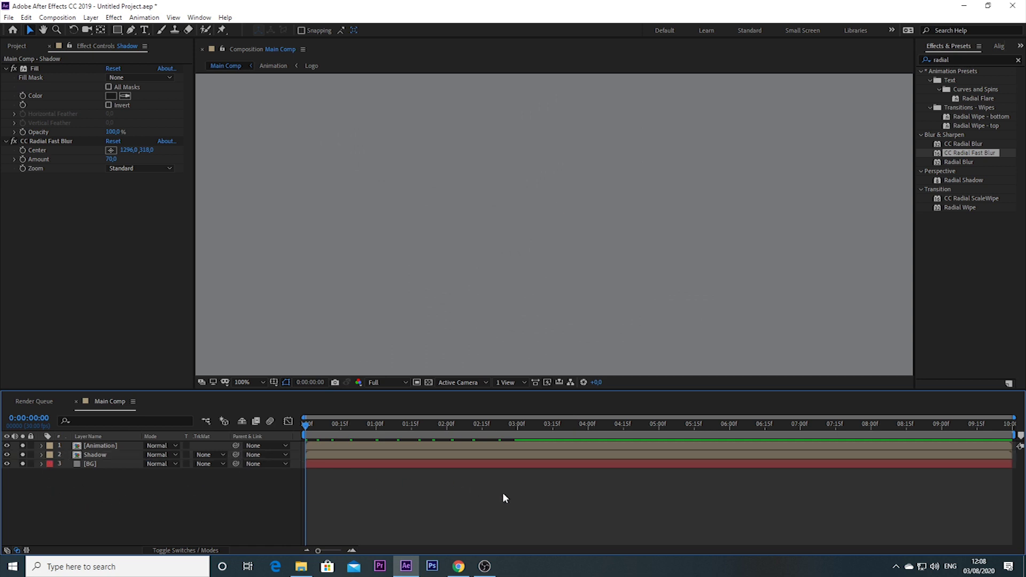
pyautogui.press('space')
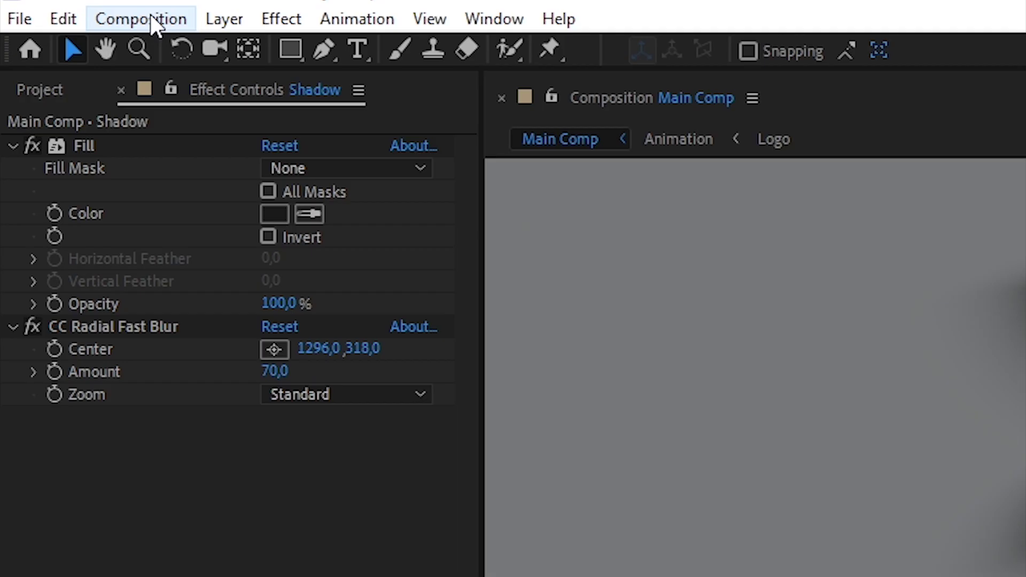
# - Open the list of composition commands for Main Comp
pyautogui.click(60, 17)
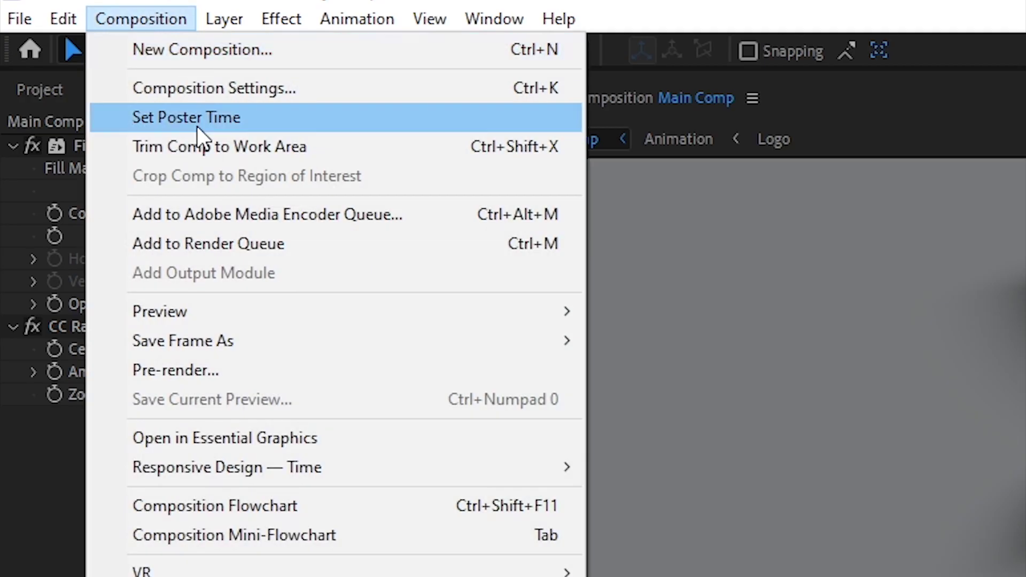